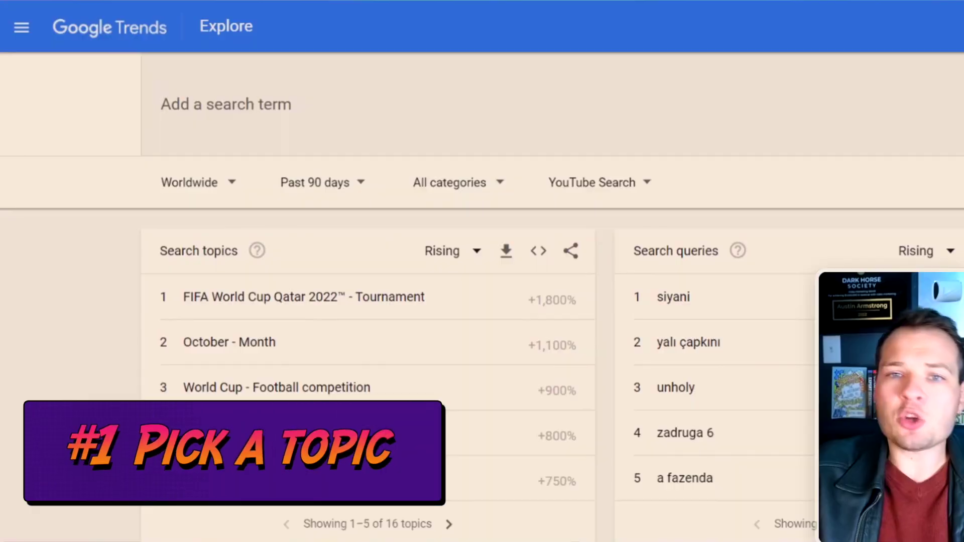
Step: Keep YouTube Search as the Google Trends data source for worldwide topics
{"action": "scroll", "coordinate": [482, 309], "scroll_direction": "down", "scroll_amount": 1}
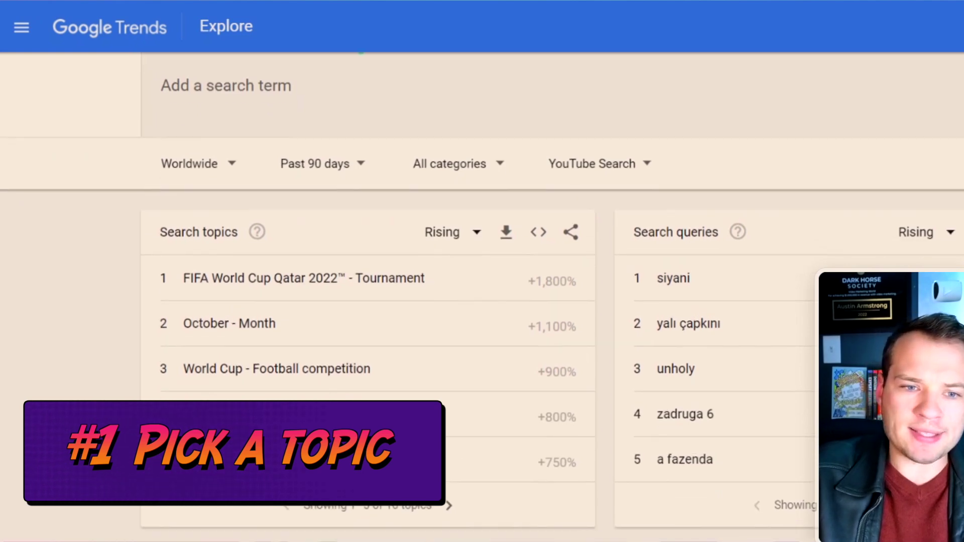
{"action": "scroll", "coordinate": [483, 309], "scroll_direction": "up", "scroll_amount": 1}
{"action": "scroll", "coordinate": [282, 302], "scroll_direction": "down", "scroll_amount": 1}
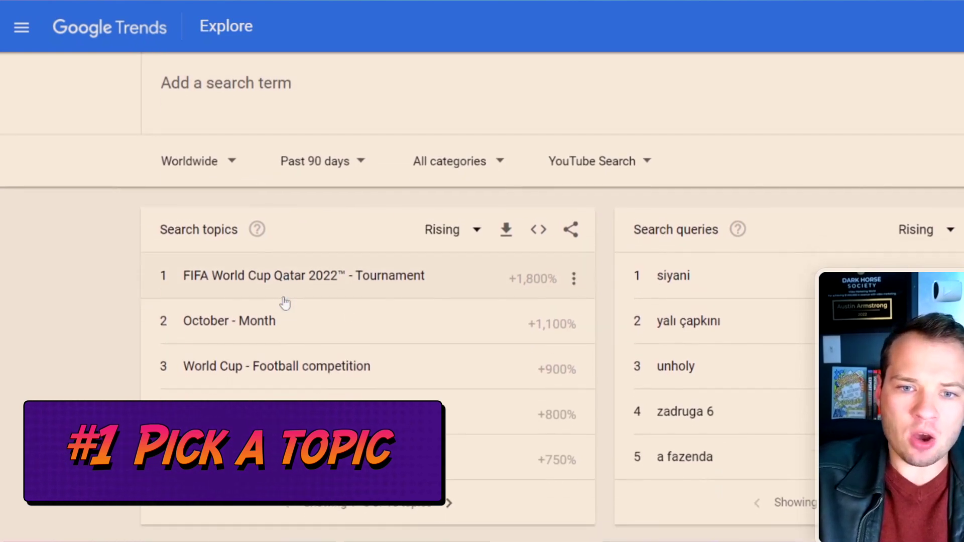
{"action": "left_click", "coordinate": [603, 182]}
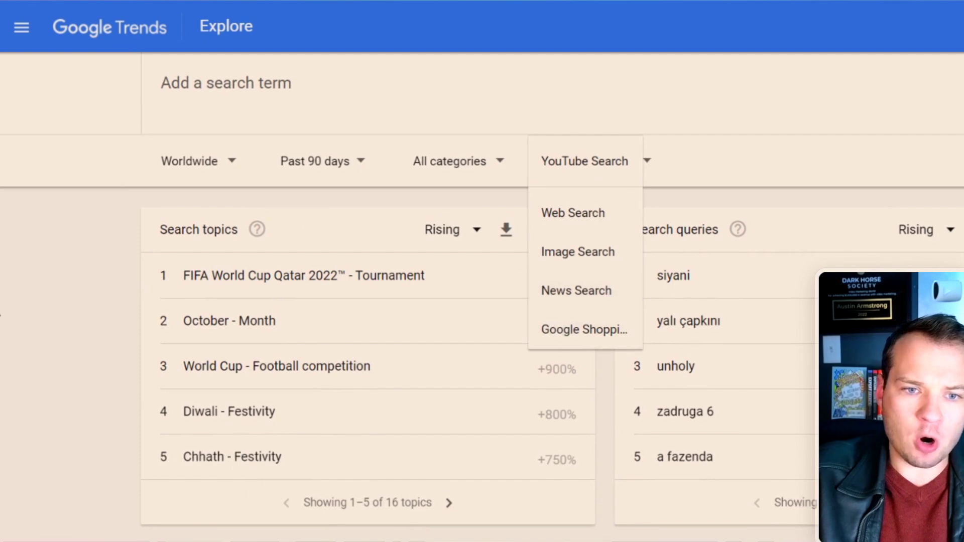
{"action": "left_click", "coordinate": [17, 280]}
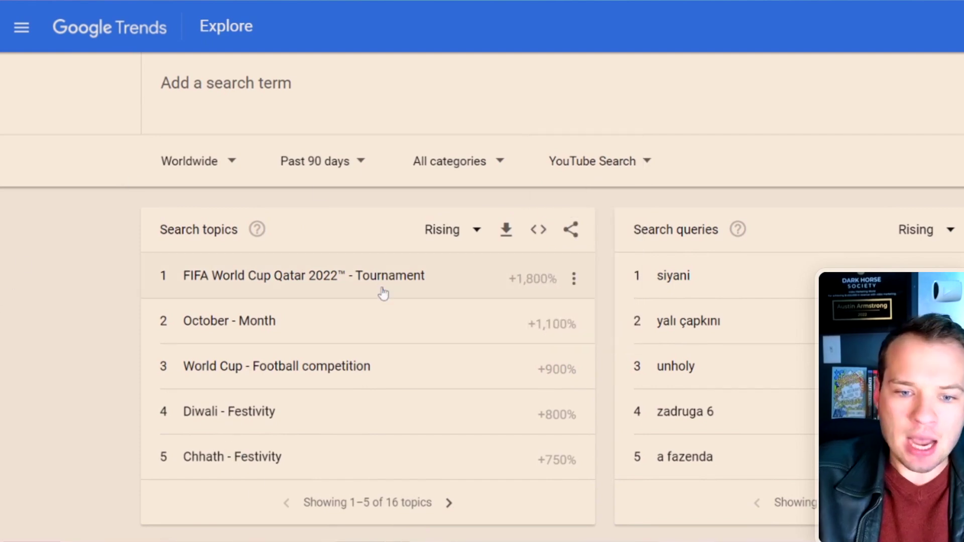
Step: Page through Rising topics 6–10, 11–15 and 16, then go back one page
{"action": "left_click", "coordinate": [450, 504]}
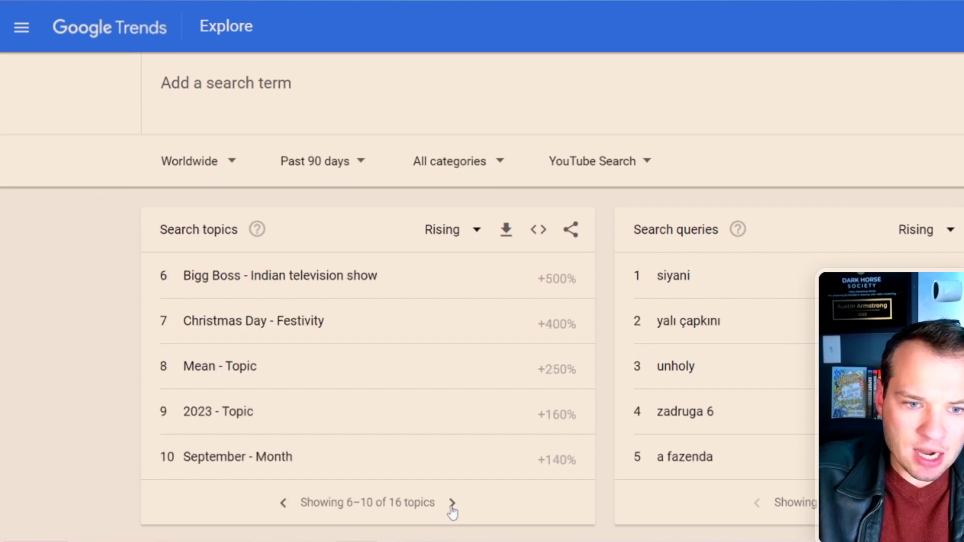
{"action": "left_click", "coordinate": [452, 504]}
{"action": "left_click", "coordinate": [454, 505]}
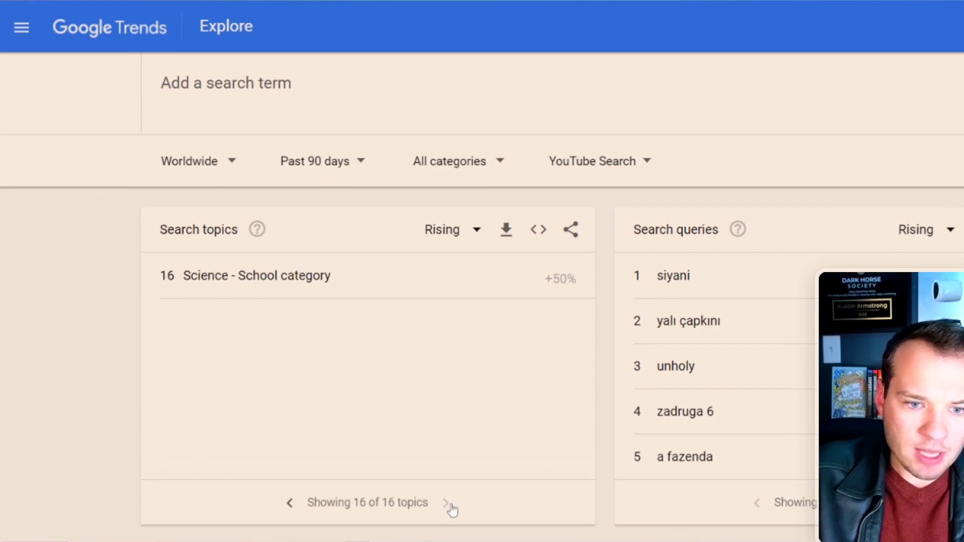
{"action": "left_click", "coordinate": [290, 503]}
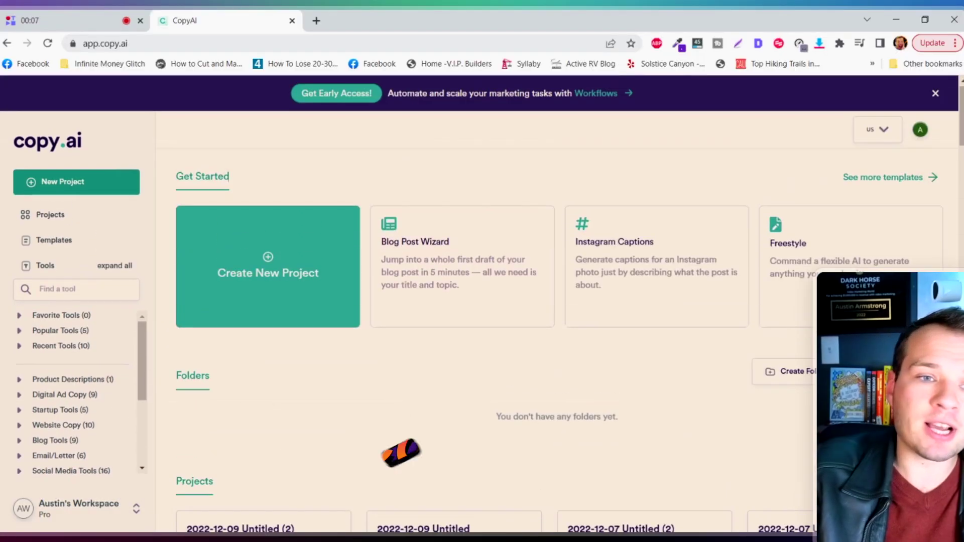
Step: Review the projects on the Copy.ai dashboard and start a new Freestyle project
{"action": "scroll", "coordinate": [557, 301], "scroll_direction": "down", "scroll_amount": 5}
{"action": "scroll", "coordinate": [558, 301], "scroll_direction": "down", "scroll_amount": 7}
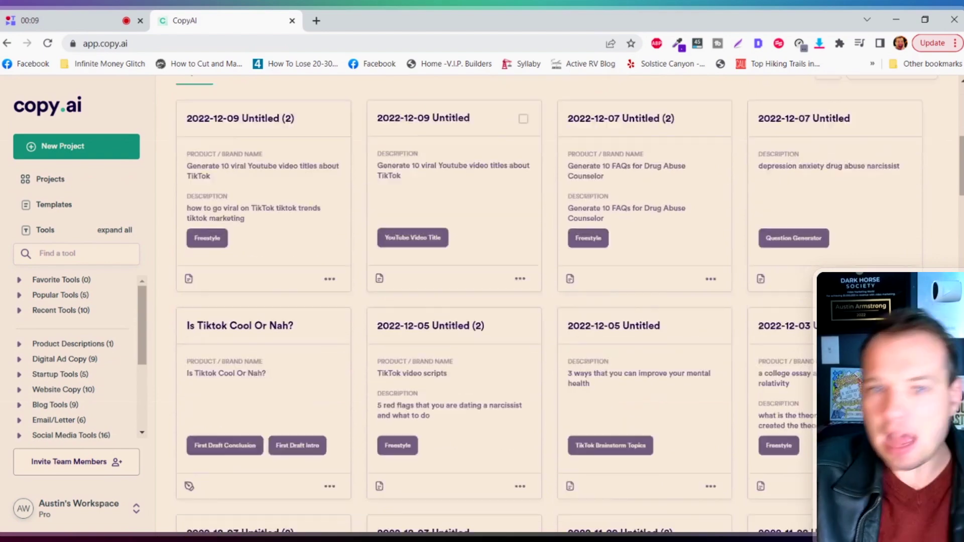
{"action": "scroll", "coordinate": [557, 301], "scroll_direction": "down", "scroll_amount": 1}
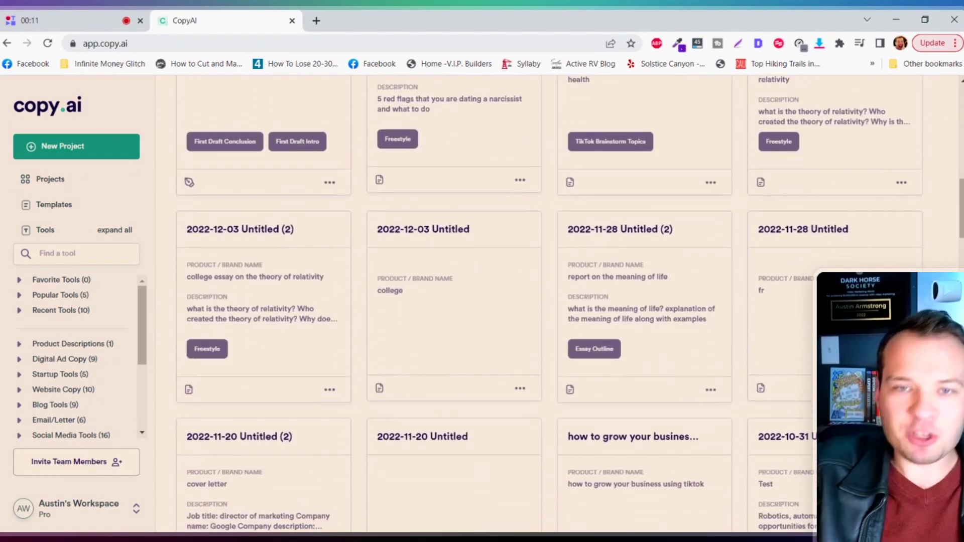
{"action": "scroll", "coordinate": [557, 302], "scroll_direction": "up", "scroll_amount": 10}
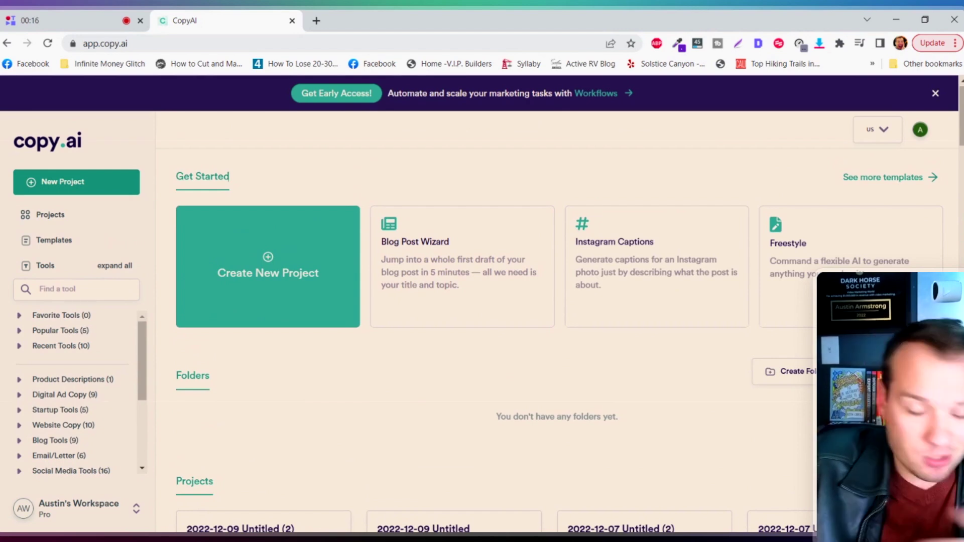
{"action": "scroll", "coordinate": [558, 301], "scroll_direction": "down", "scroll_amount": 1}
{"action": "scroll", "coordinate": [557, 302], "scroll_direction": "up", "scroll_amount": 1}
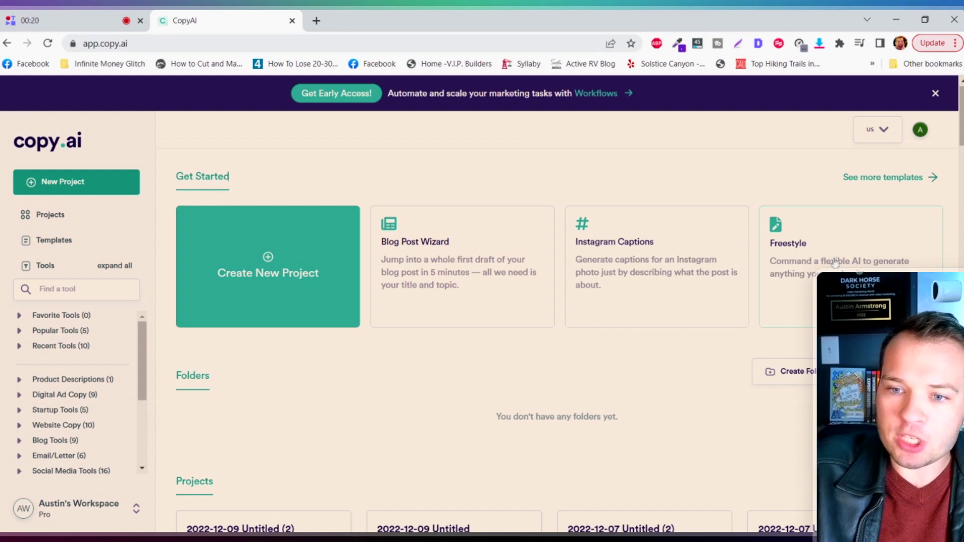
{"action": "left_click", "coordinate": [817, 256]}
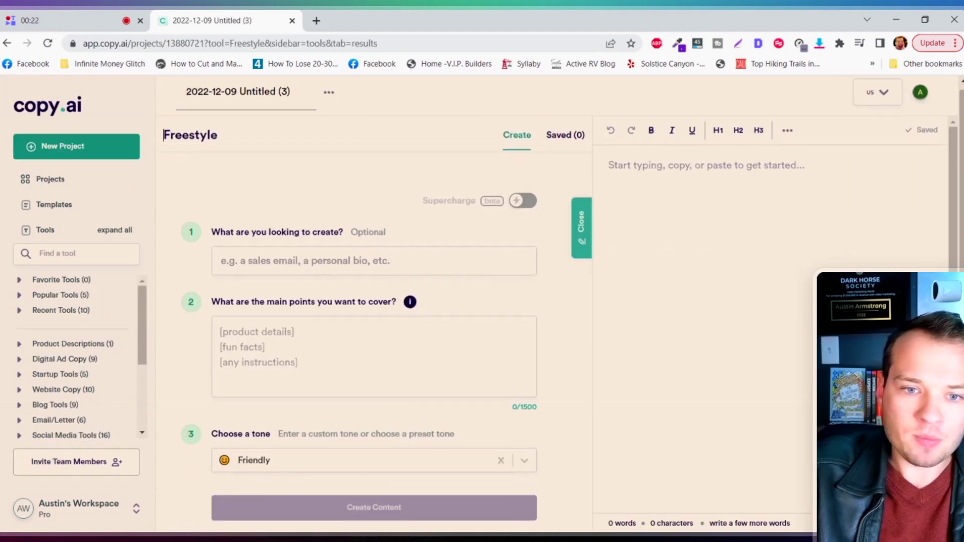
Step: Describe the content as 'generate 10 viral YouTube titles about TikTok'
{"action": "left_click", "coordinate": [221, 332]}
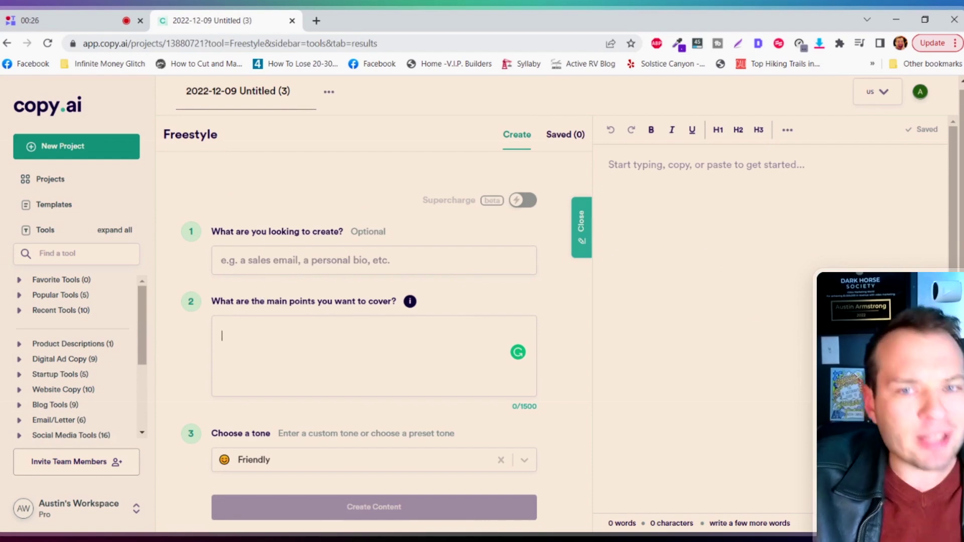
{"action": "left_click", "coordinate": [221, 260]}
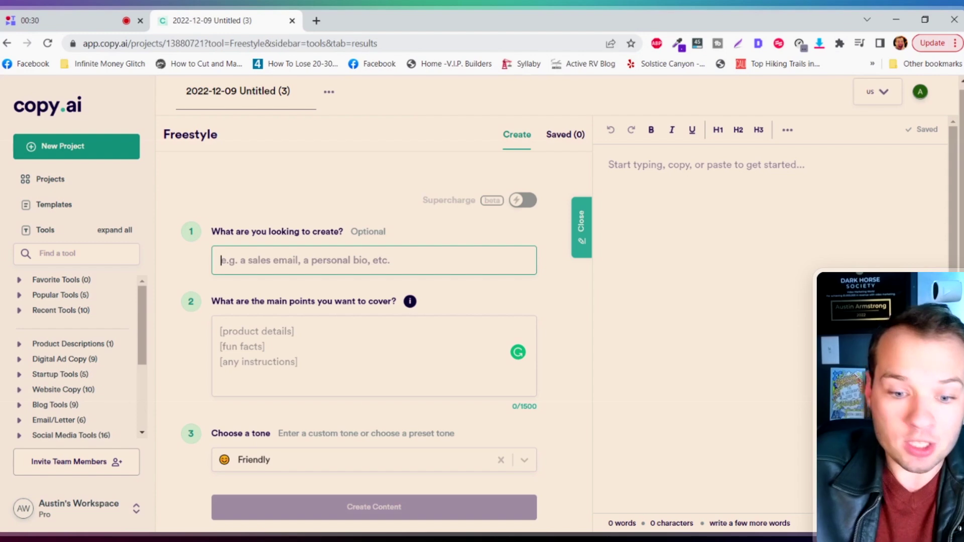
{"action": "type", "text": "generate 10 viral YouTube titles about TikTok"}
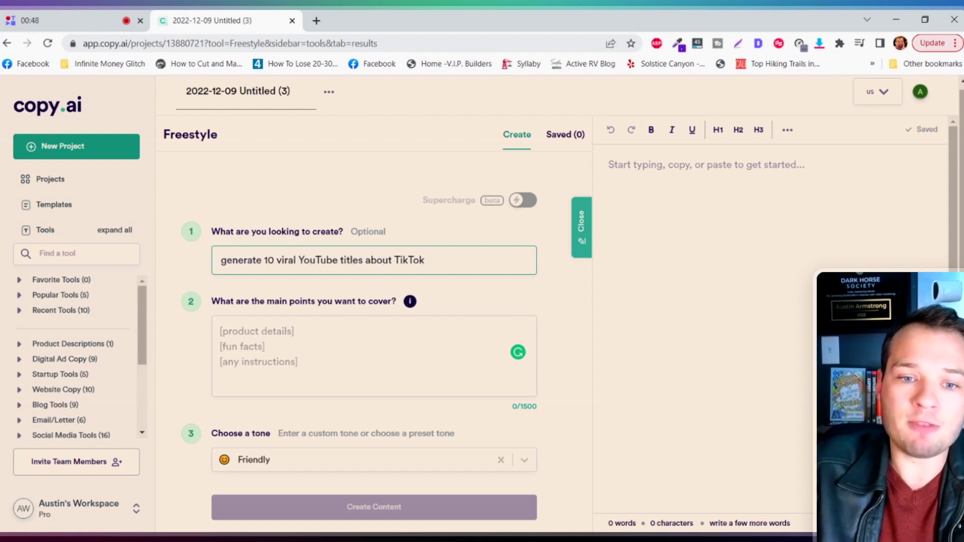
Step: Paste three TikTok talking points and add 'TikTok dances' and 'top' as further points
{"action": "left_click", "coordinate": [310, 378]}
{"action": "type", "text": "how to go viral on TikTok tiktok trends tiktok marketing"}
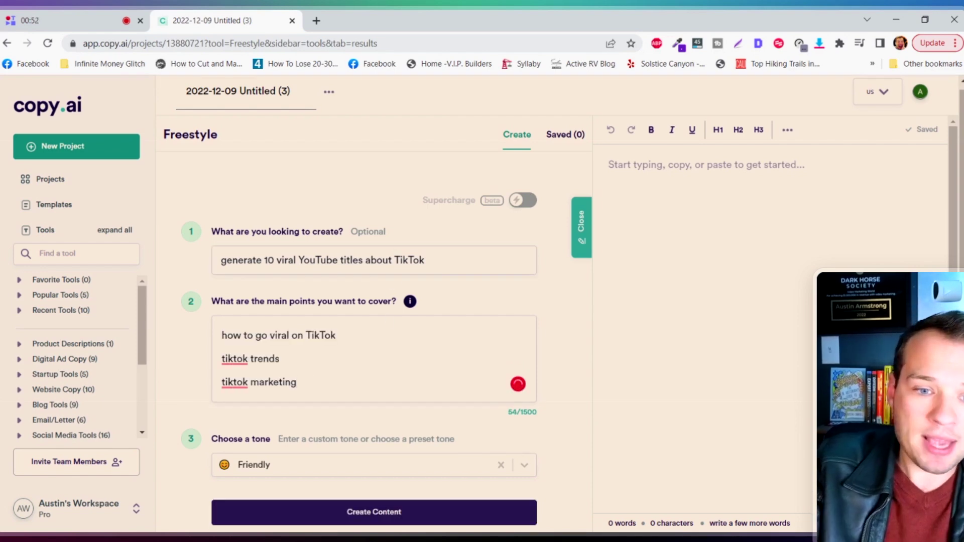
{"action": "key", "text": "Return"}
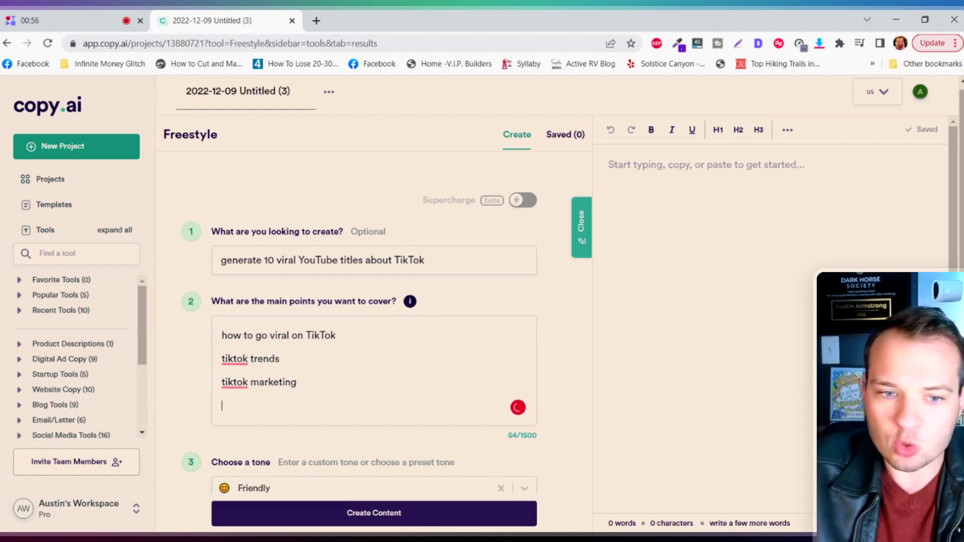
{"action": "type", "text": "TikTok "}
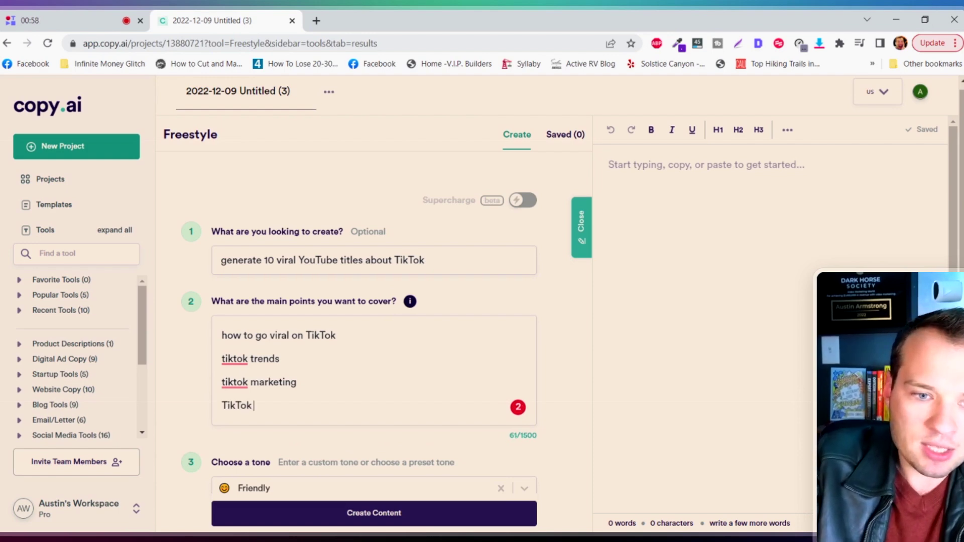
{"action": "type", "text": "dances"}
{"action": "key", "text": "Return"}
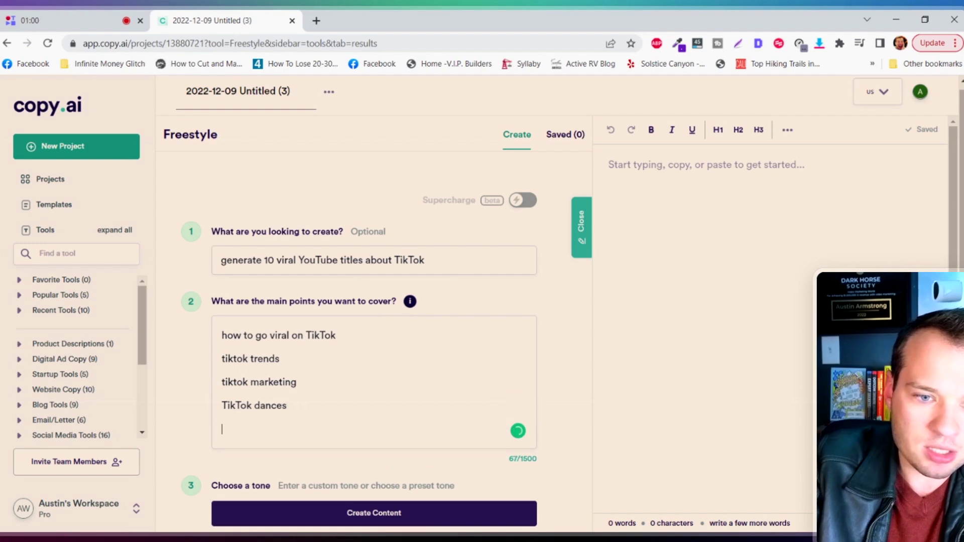
{"action": "type", "text": "top tiktok ideas"}
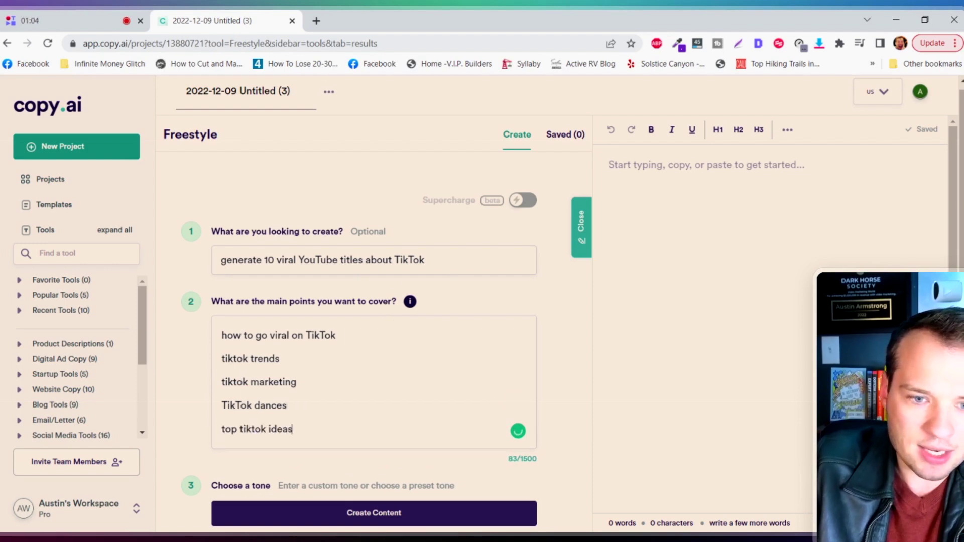
{"action": "scroll", "coordinate": [374, 326], "scroll_direction": "down", "scroll_amount": 4}
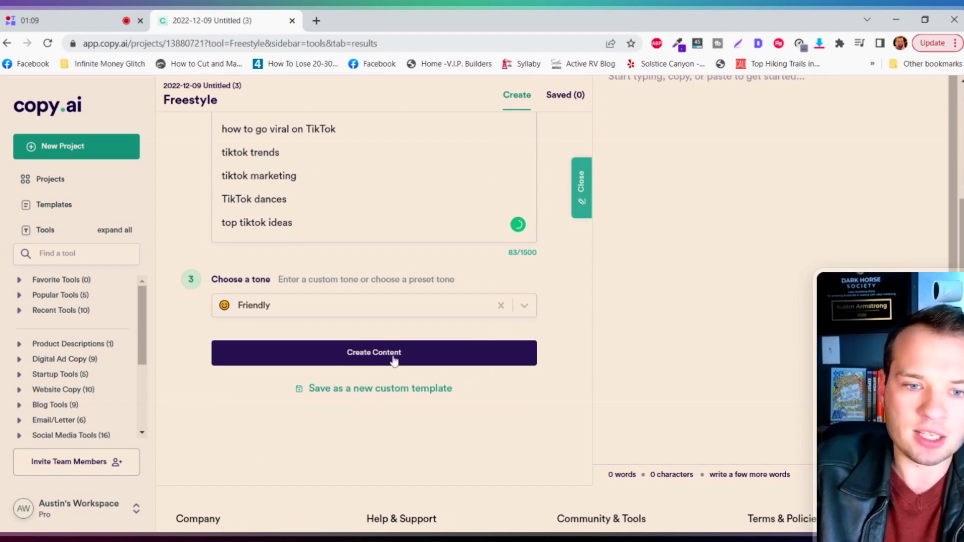
Step: Generate the YouTube title ideas and scroll through the resulting TikTok title batches
{"action": "left_click", "coordinate": [394, 358]}
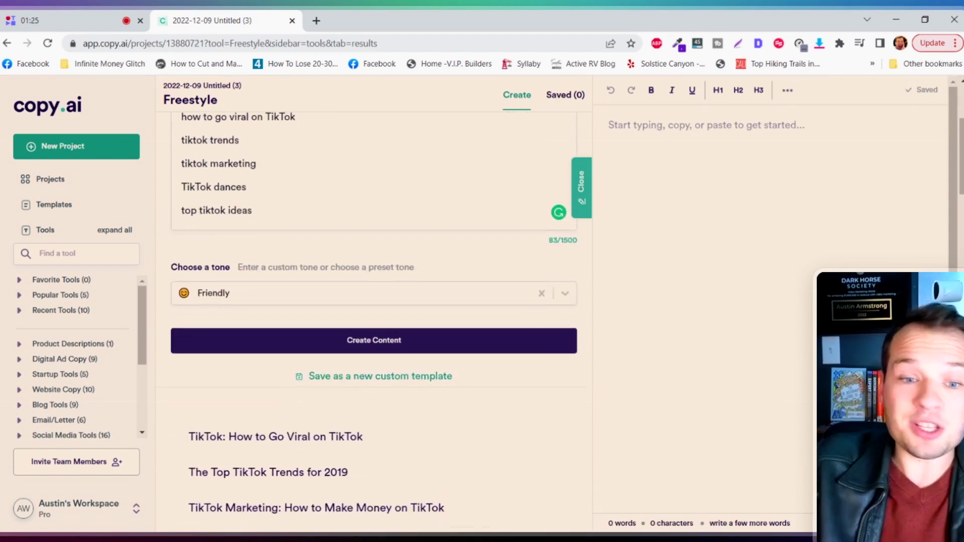
{"action": "scroll", "coordinate": [375, 301], "scroll_direction": "down", "scroll_amount": 4}
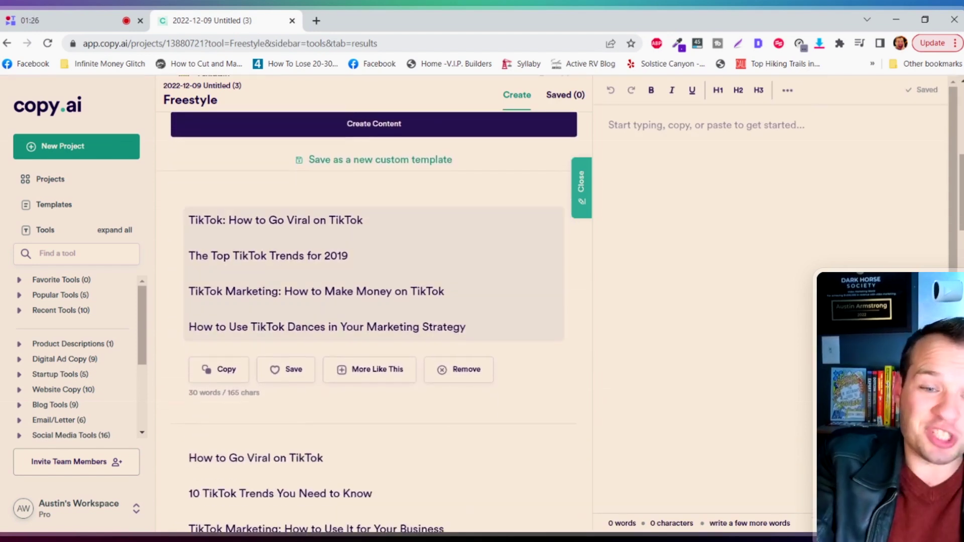
{"action": "scroll", "coordinate": [375, 321], "scroll_direction": "down", "scroll_amount": 1}
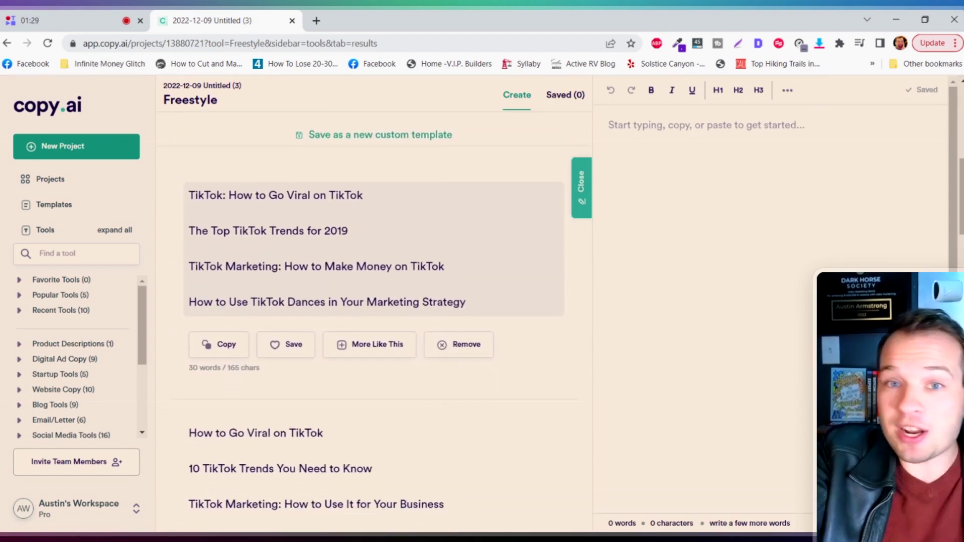
{"action": "scroll", "coordinate": [375, 319], "scroll_direction": "down", "scroll_amount": 2}
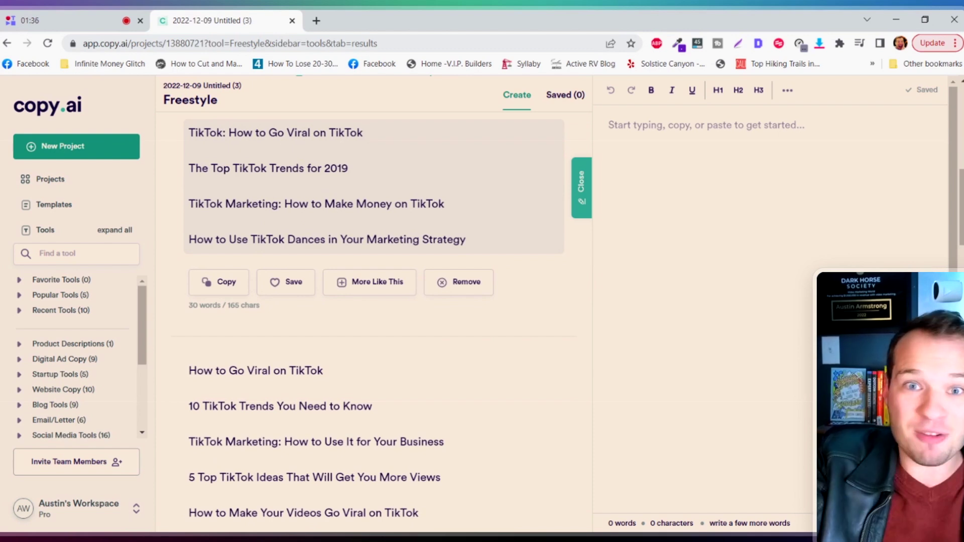
{"action": "scroll", "coordinate": [375, 321], "scroll_direction": "down", "scroll_amount": 3}
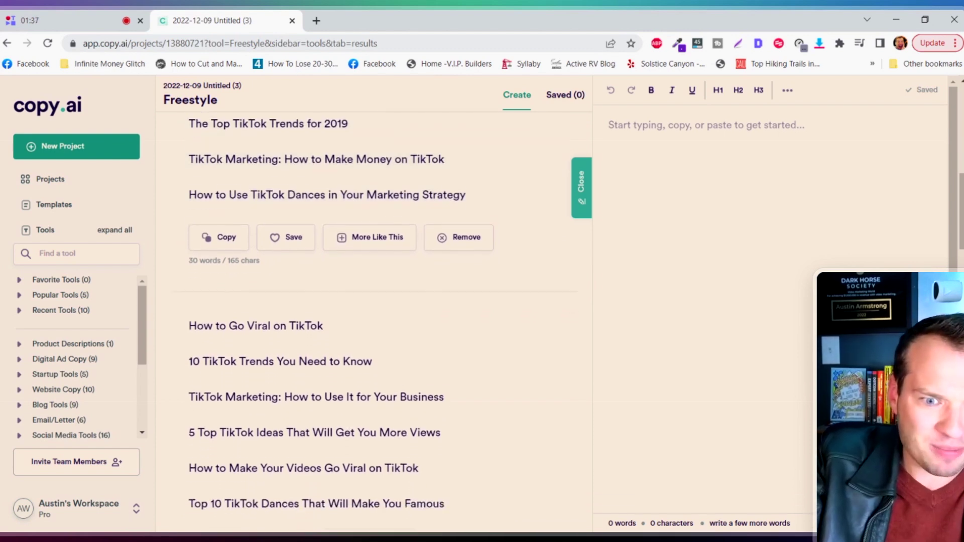
{"action": "scroll", "coordinate": [374, 321], "scroll_direction": "down", "scroll_amount": 2}
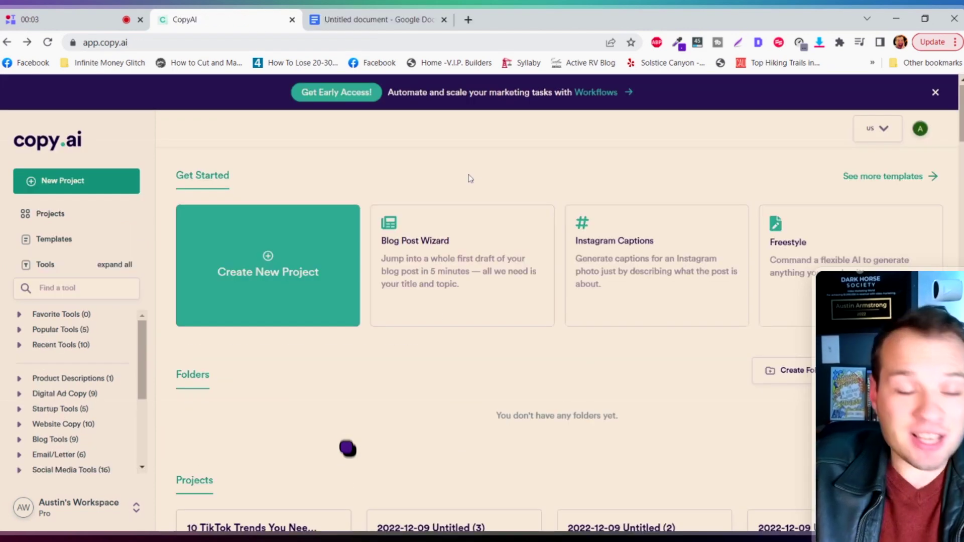
Step: Start a new post with the Blog Post Wizard card on the Copy.ai dashboard
{"action": "scroll", "coordinate": [470, 179], "scroll_direction": "down", "scroll_amount": 2}
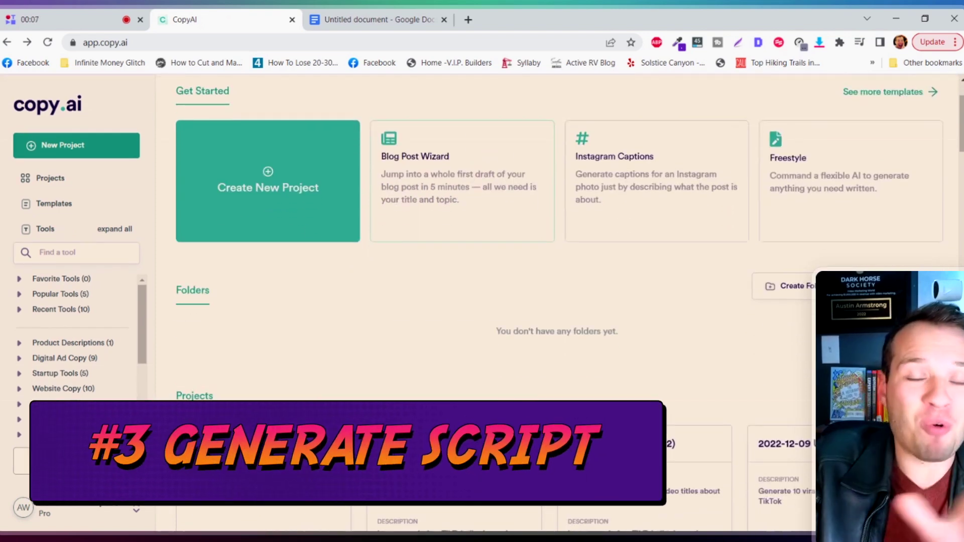
{"action": "scroll", "coordinate": [520, 159], "scroll_direction": "up", "scroll_amount": 2}
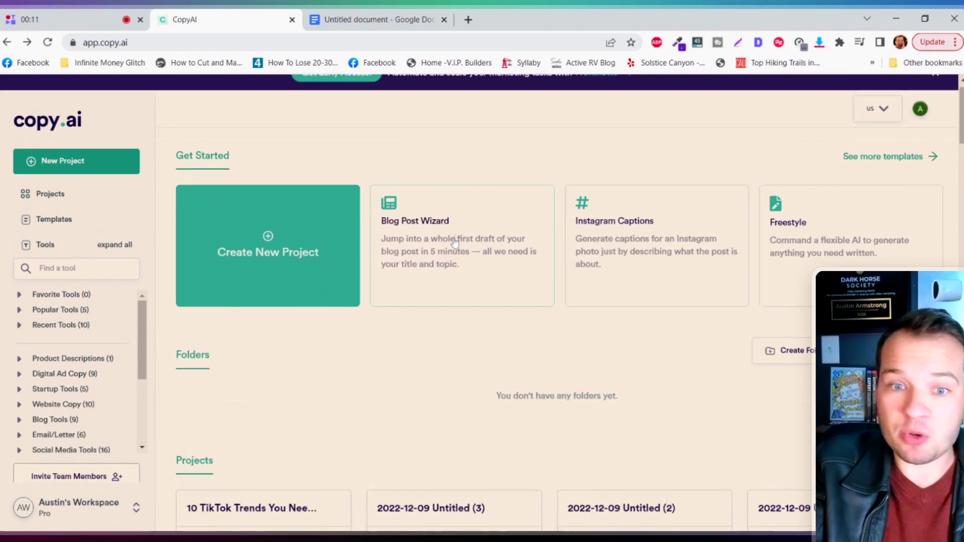
{"action": "left_click", "coordinate": [454, 244]}
Step: In Google Docs, select the line 'TikTok Marketing: How to Use It for Your Business'
{"action": "left_click", "coordinate": [355, 12]}
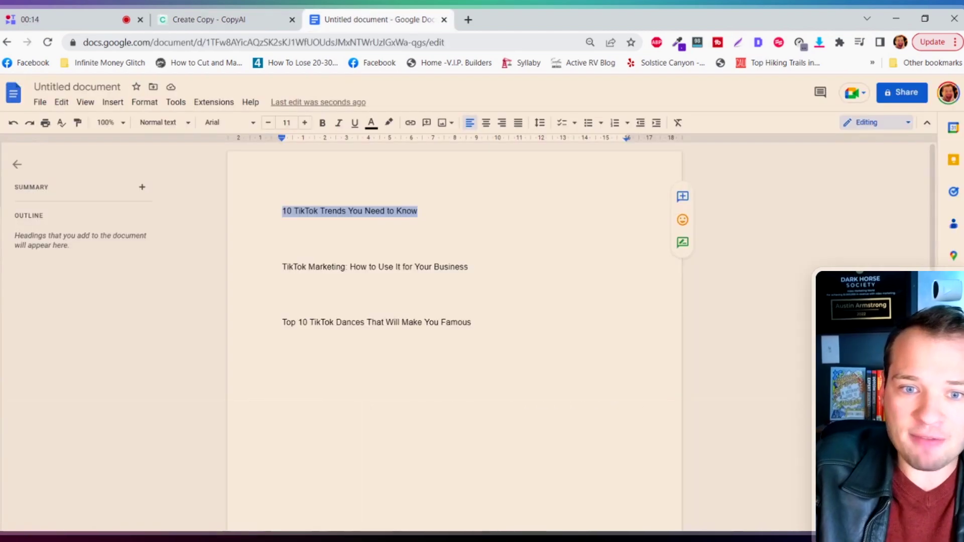
{"action": "left_click", "coordinate": [282, 255]}
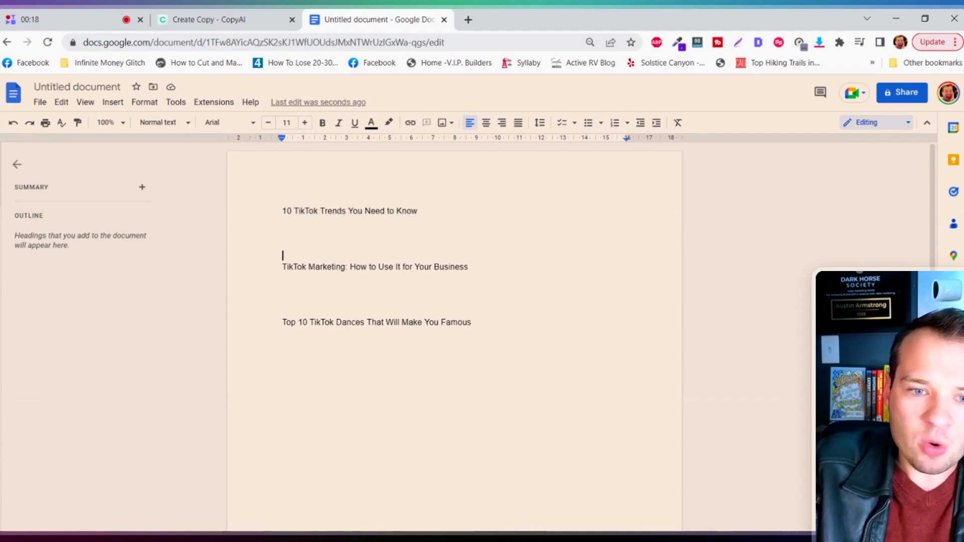
{"action": "triple_click", "coordinate": [375, 266]}
{"action": "key", "text": "ctrl+c"}
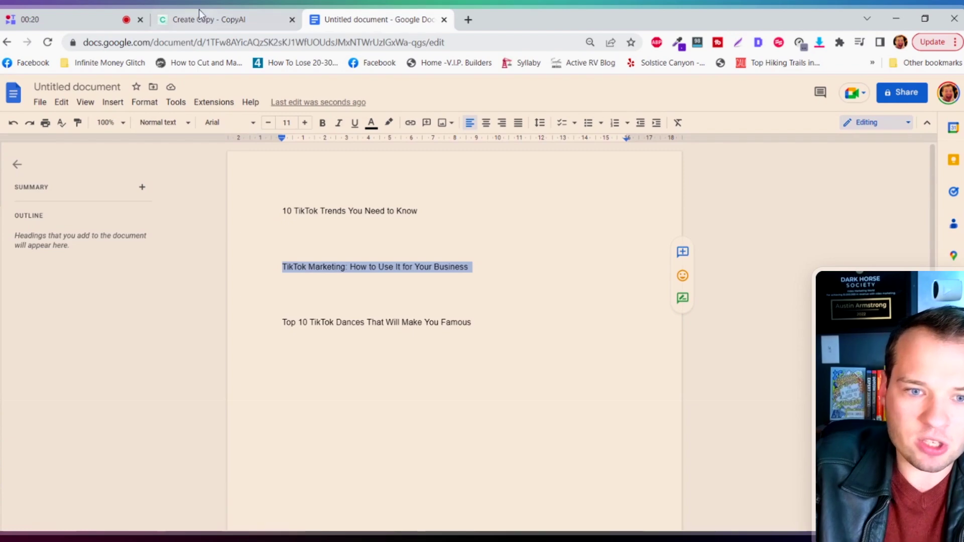
Step: Paste the TikTok Marketing title as the Blog Title and enter the TikTok keywords
{"action": "left_click", "coordinate": [207, 15]}
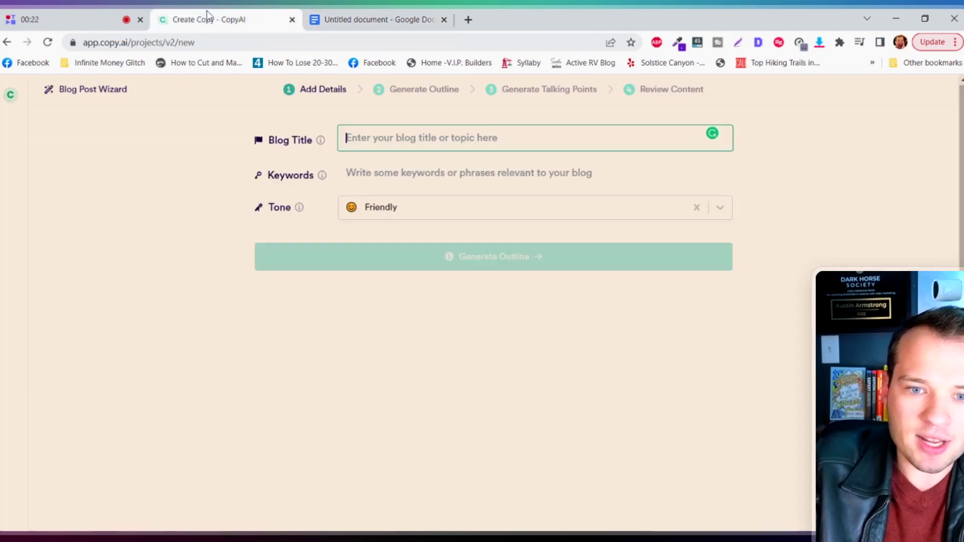
{"action": "key", "text": "ctrl+v"}
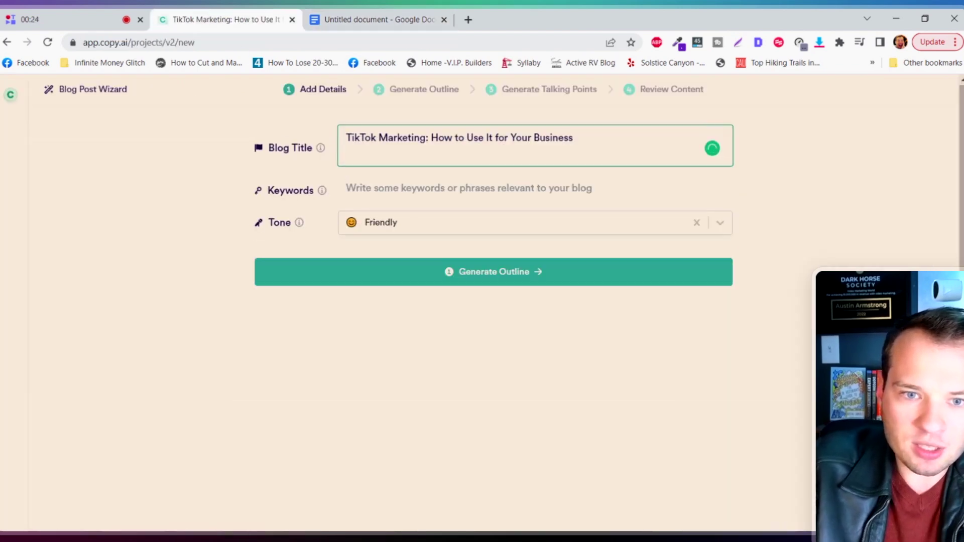
{"action": "left_click", "coordinate": [452, 188]}
{"action": "type", "text": "tiktok marketing"}
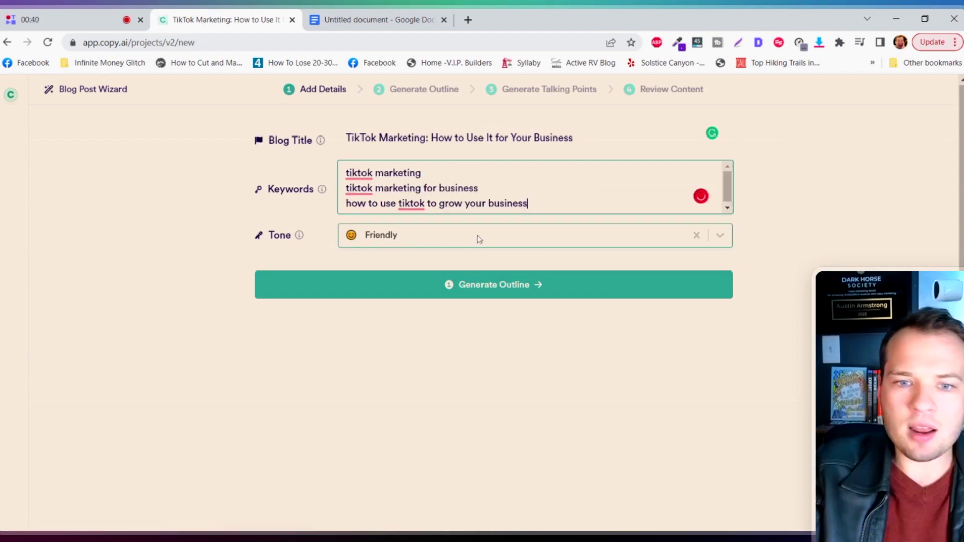
Step: Replace the default Friendly tone with Bold
{"action": "left_click", "coordinate": [485, 236]}
{"action": "left_click", "coordinate": [487, 235]}
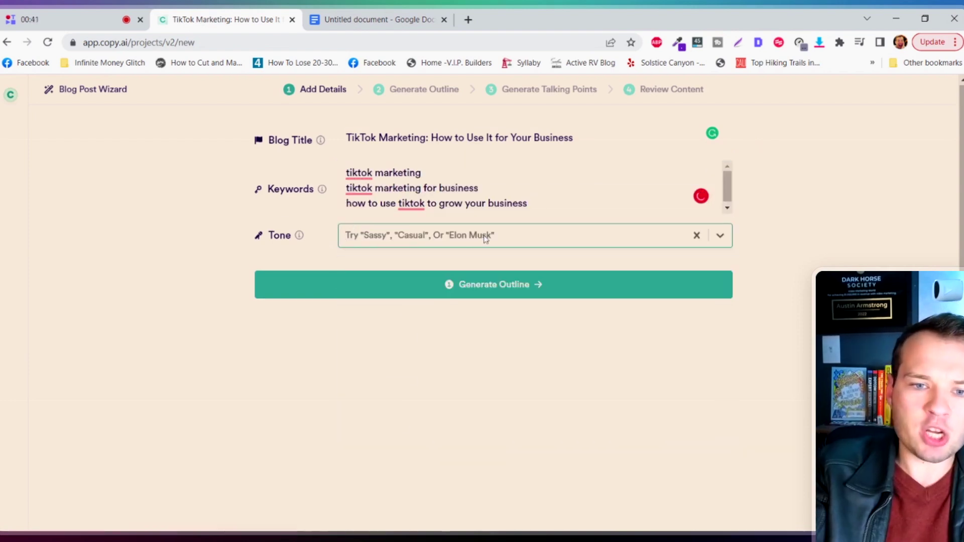
{"action": "left_click", "coordinate": [487, 235]}
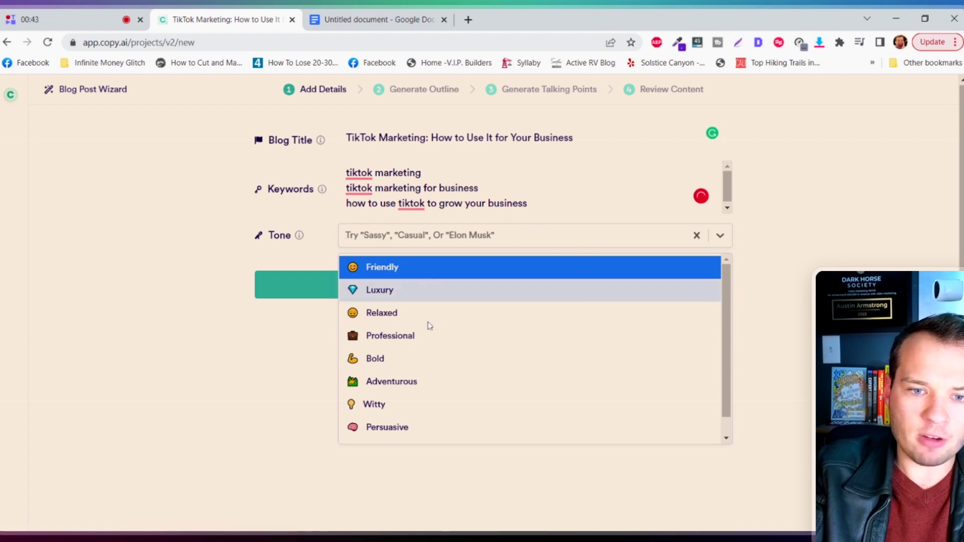
{"action": "left_click", "coordinate": [384, 360]}
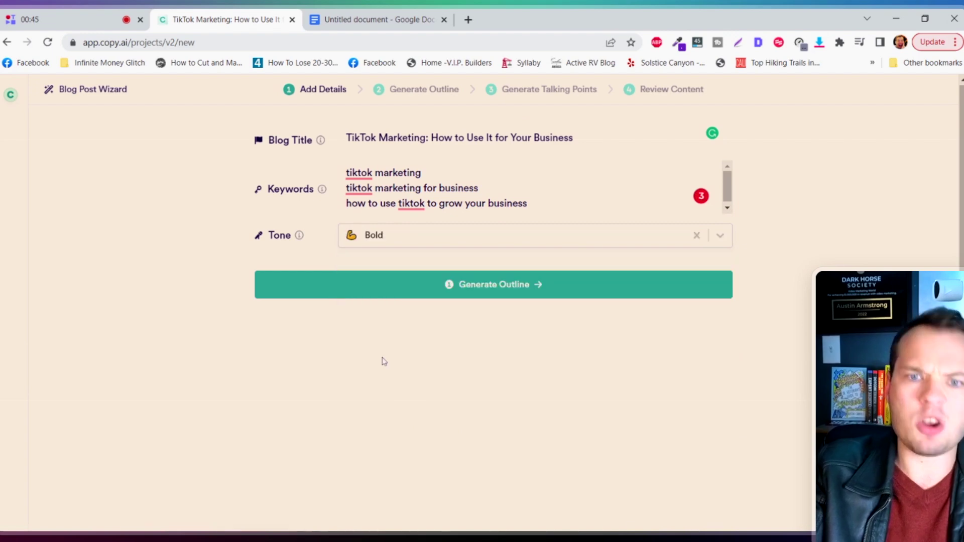
Step: Generate the TikTok marketing outline, review its sections, then generate talking points for each
{"action": "left_click", "coordinate": [482, 287]}
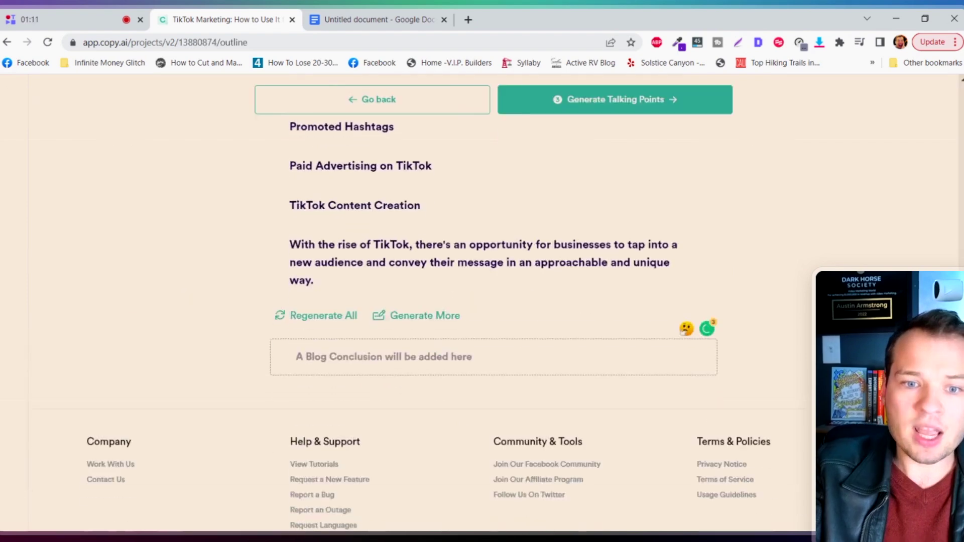
{"action": "scroll", "coordinate": [529, 441], "scroll_direction": "up", "scroll_amount": 10}
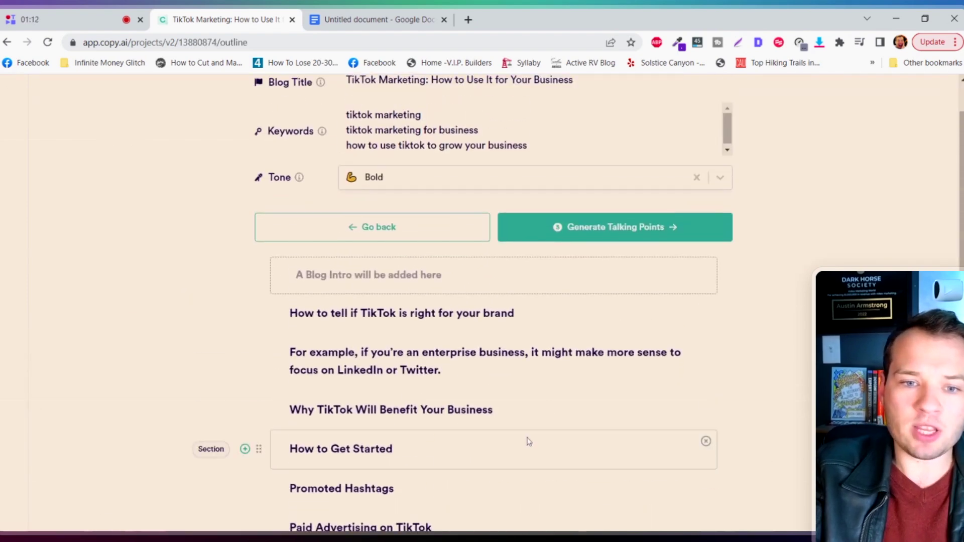
{"action": "scroll", "coordinate": [529, 441], "scroll_direction": "down", "scroll_amount": 3}
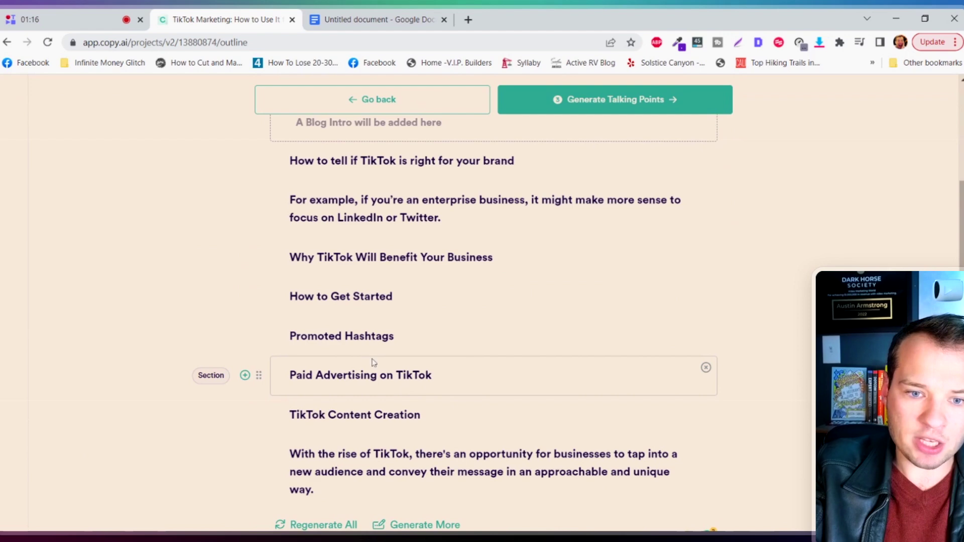
{"action": "scroll", "coordinate": [372, 363], "scroll_direction": "up", "scroll_amount": 2}
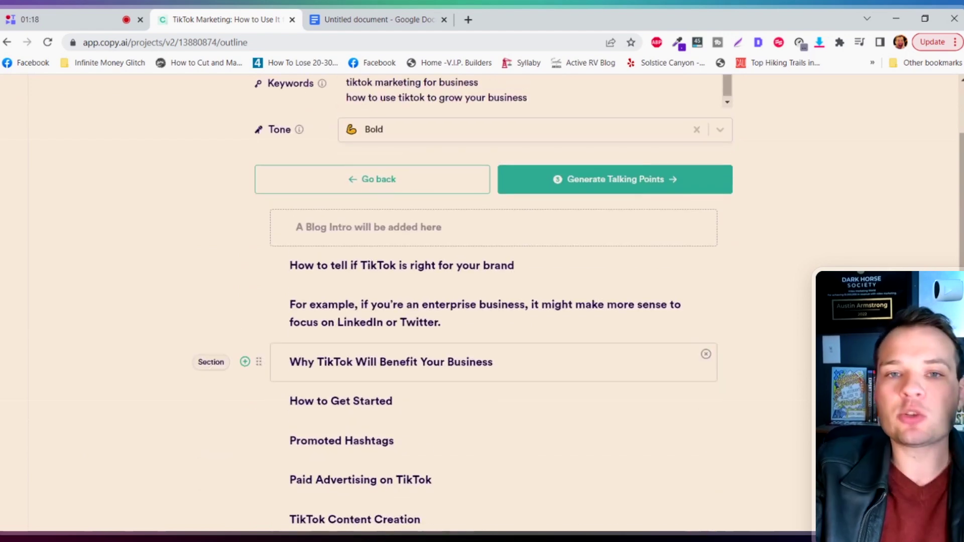
{"action": "scroll", "coordinate": [373, 367], "scroll_direction": "up", "scroll_amount": 3}
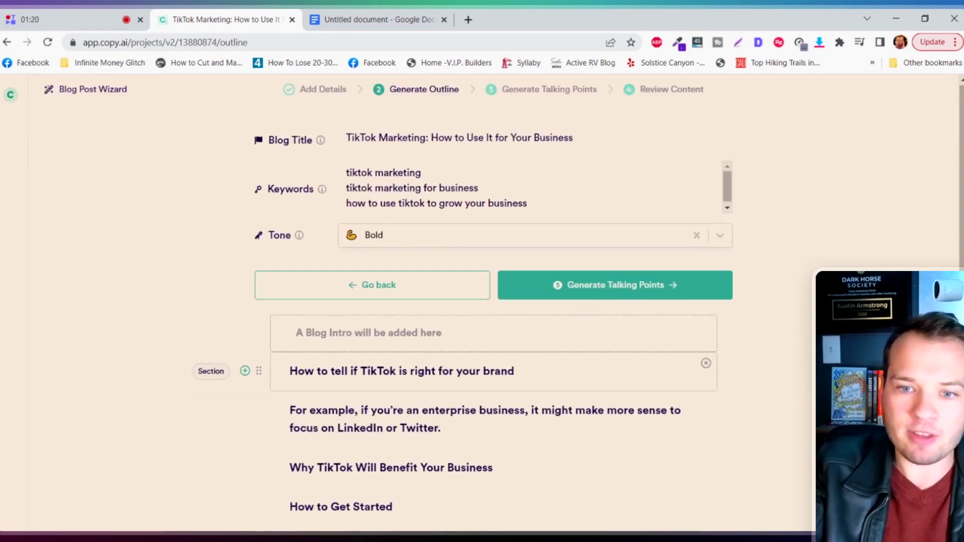
{"action": "left_click", "coordinate": [649, 293]}
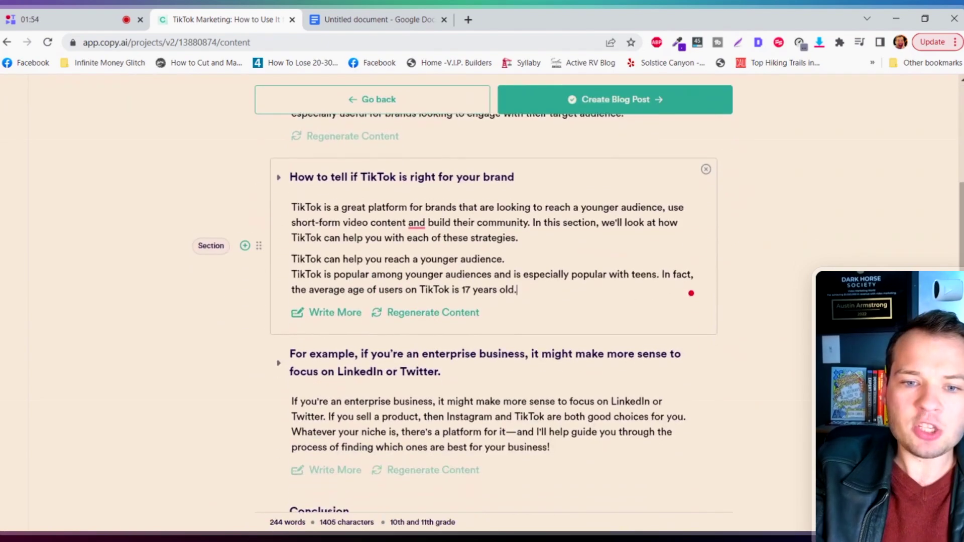
Step: Extend the 'How to tell if TikTok…' brand-fit section with Write More
{"action": "scroll", "coordinate": [482, 301], "scroll_direction": "down", "scroll_amount": 3}
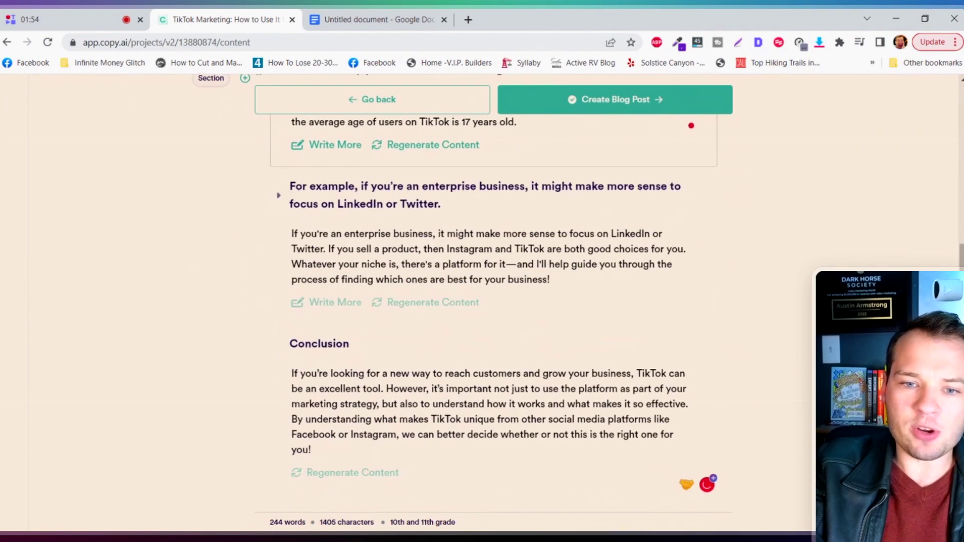
{"action": "scroll", "coordinate": [483, 301], "scroll_direction": "up", "scroll_amount": 2}
{"action": "scroll", "coordinate": [482, 301], "scroll_direction": "up", "scroll_amount": 2}
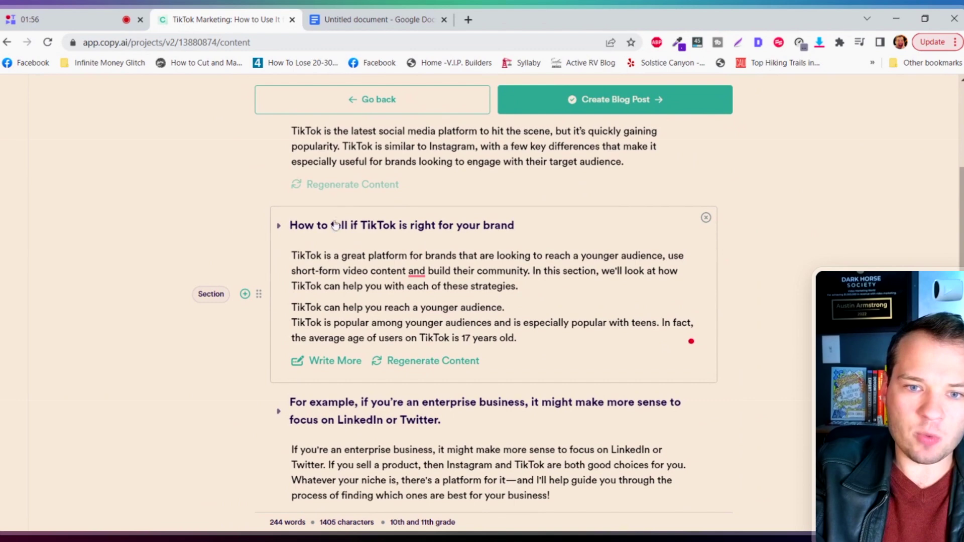
{"action": "scroll", "coordinate": [577, 223], "scroll_direction": "down", "scroll_amount": 1}
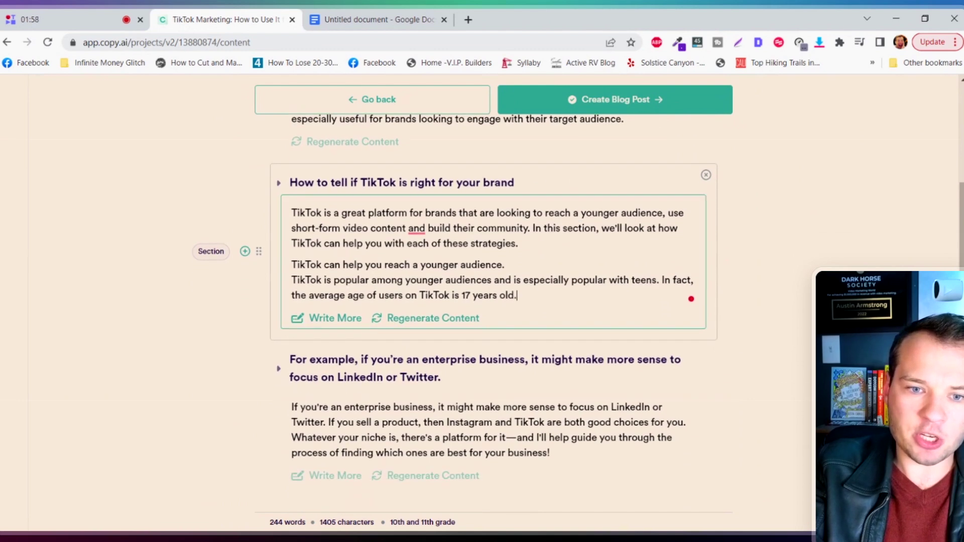
{"action": "left_click", "coordinate": [319, 324]}
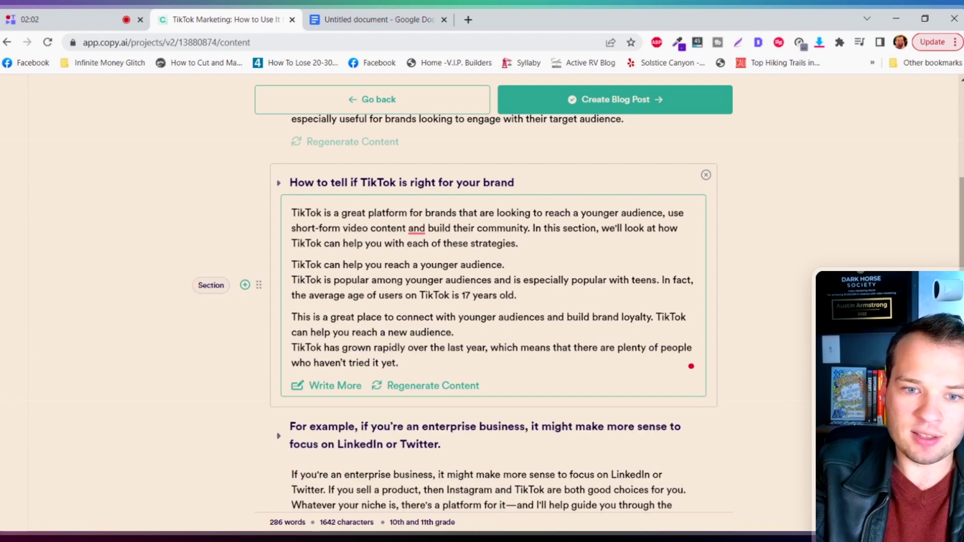
Step: Add two more paragraphs to the enterprise business section, bringing the draft to 361 words
{"action": "scroll", "coordinate": [335, 322], "scroll_direction": "down", "scroll_amount": 3}
{"action": "scroll", "coordinate": [335, 321], "scroll_direction": "down", "scroll_amount": 1}
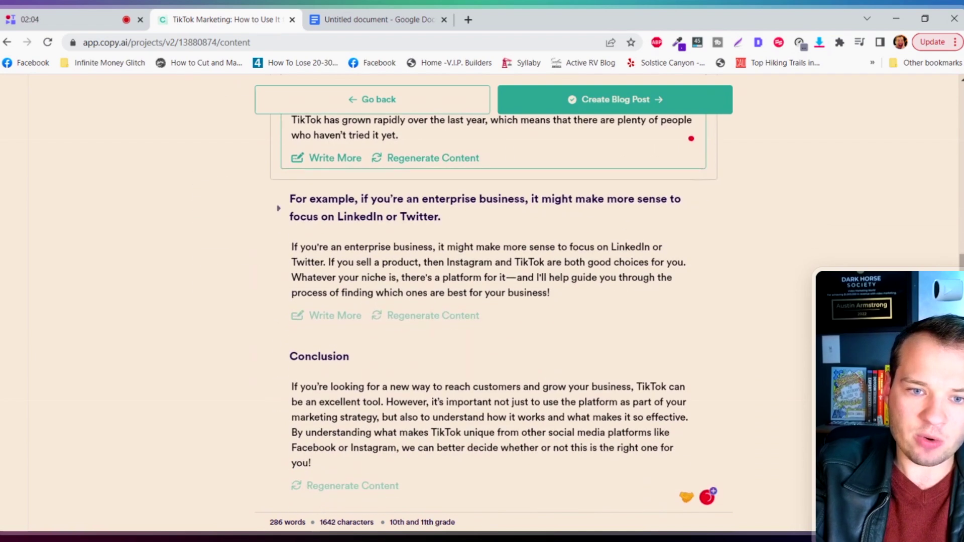
{"action": "left_click", "coordinate": [335, 317]}
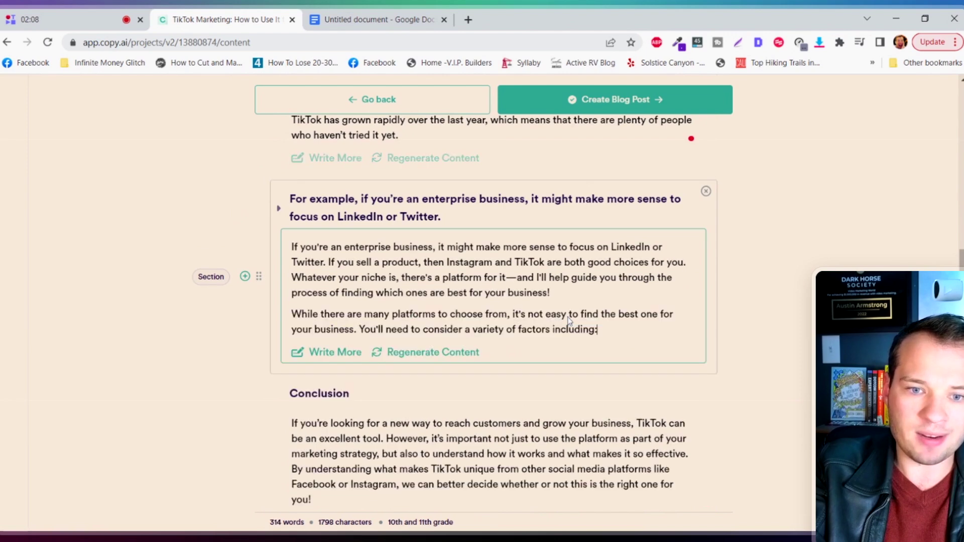
{"action": "left_click", "coordinate": [332, 353]}
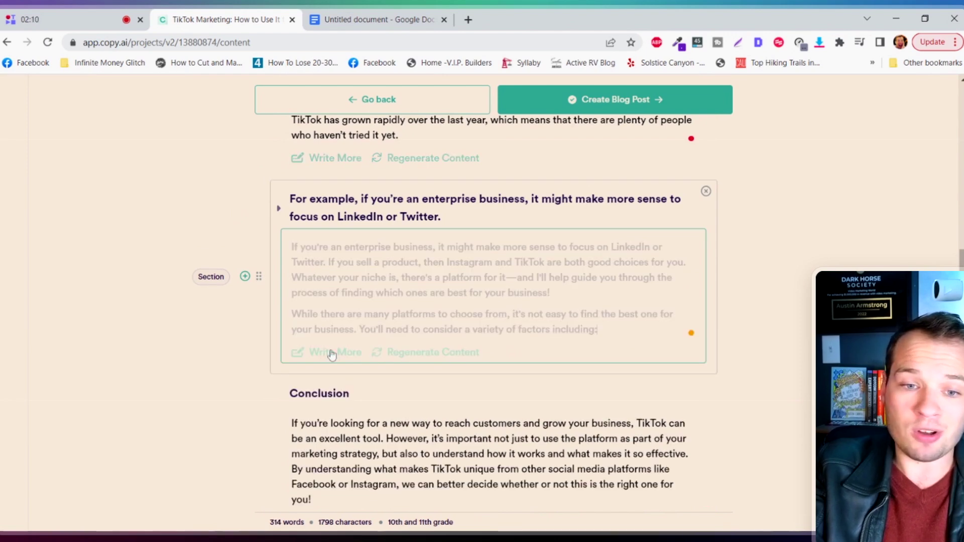
{"action": "scroll", "coordinate": [502, 318], "scroll_direction": "down", "scroll_amount": 4}
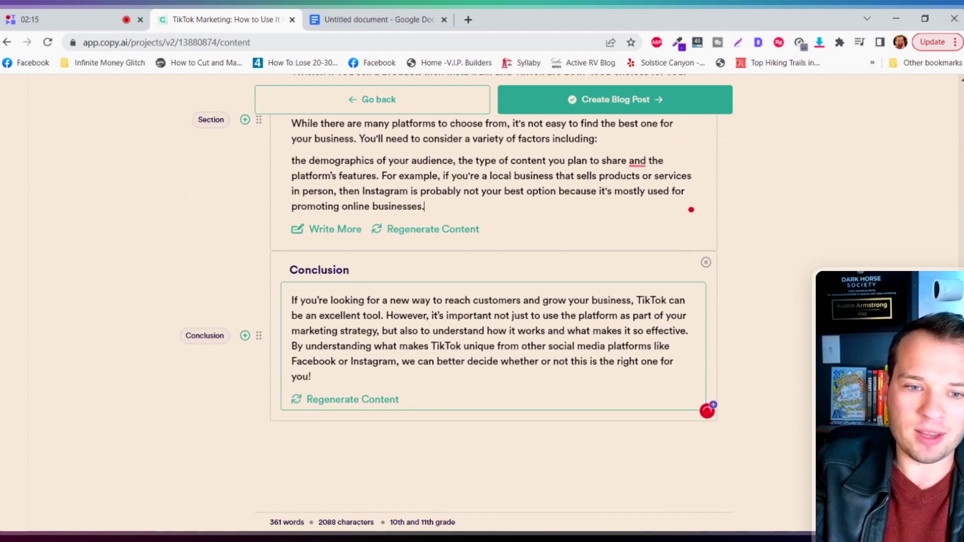
{"action": "scroll", "coordinate": [520, 356], "scroll_direction": "up", "scroll_amount": 10}
{"action": "scroll", "coordinate": [520, 355], "scroll_direction": "down", "scroll_amount": 3}
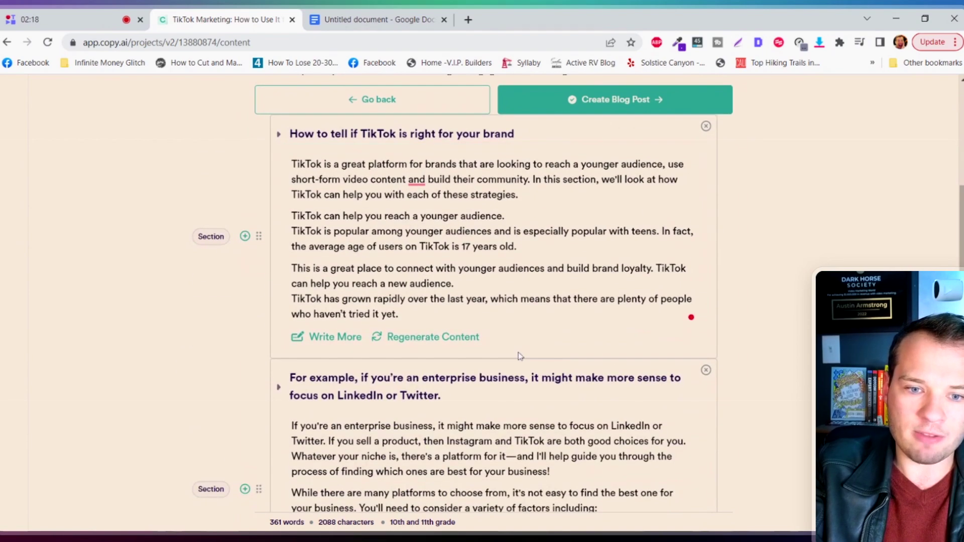
{"action": "scroll", "coordinate": [520, 356], "scroll_direction": "down", "scroll_amount": 7}
{"action": "left_click", "coordinate": [626, 242]}
{"action": "scroll", "coordinate": [626, 242], "scroll_direction": "up", "scroll_amount": 5}
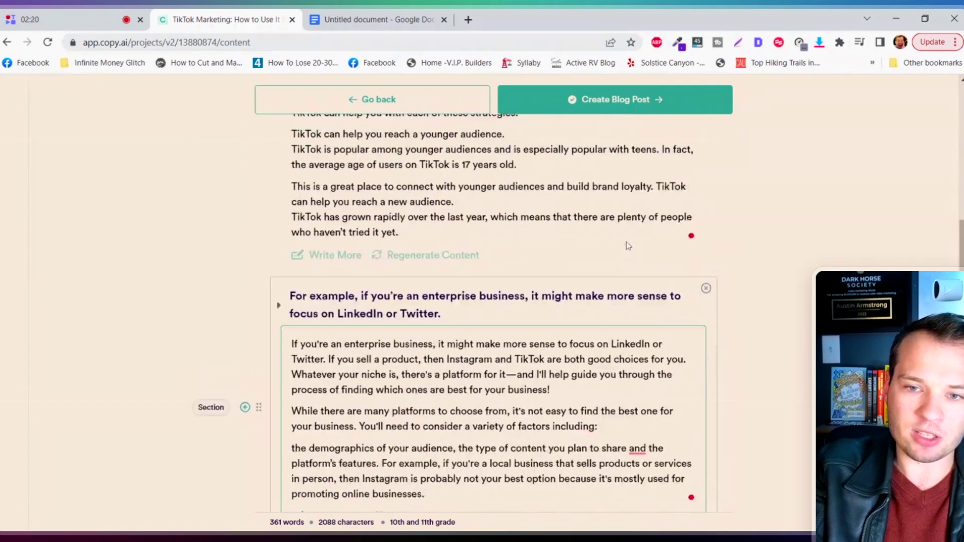
{"action": "scroll", "coordinate": [626, 242], "scroll_direction": "up", "scroll_amount": 5}
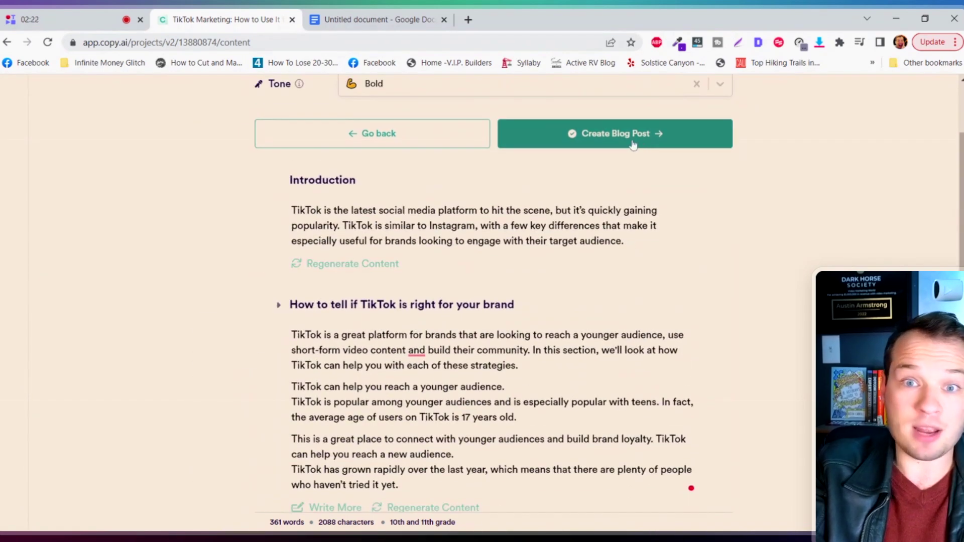
Step: Assemble the sections into a full blog post of about 400 words and read through it
{"action": "left_click", "coordinate": [633, 145]}
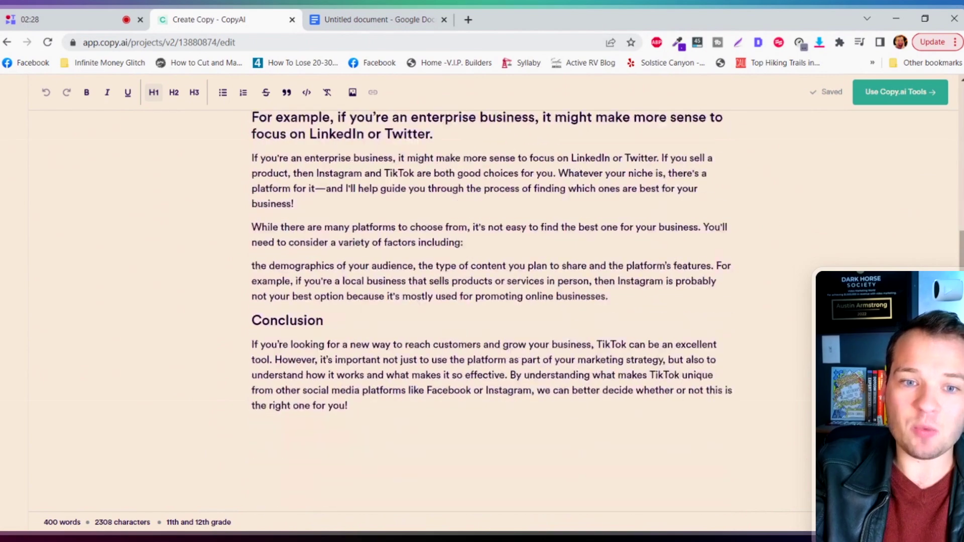
{"action": "scroll", "coordinate": [493, 251], "scroll_direction": "down", "scroll_amount": 4}
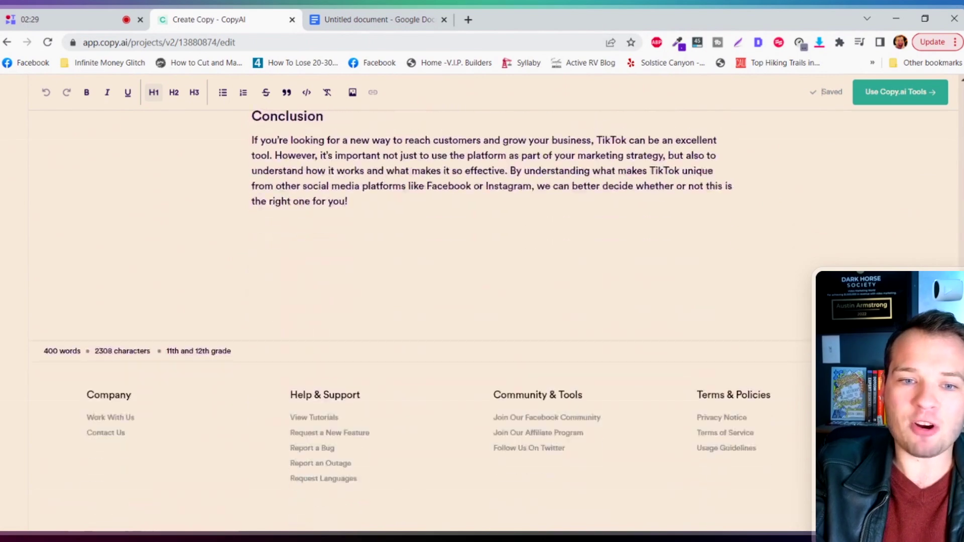
{"action": "scroll", "coordinate": [493, 291], "scroll_direction": "up", "scroll_amount": 15}
{"action": "scroll", "coordinate": [492, 291], "scroll_direction": "down", "scroll_amount": 3}
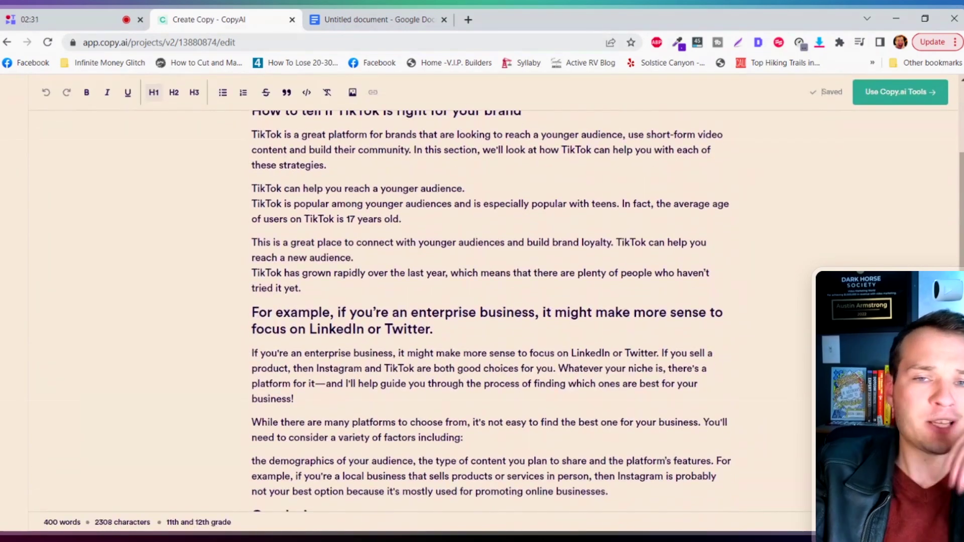
{"action": "scroll", "coordinate": [492, 291], "scroll_direction": "down", "scroll_amount": 1}
{"action": "scroll", "coordinate": [492, 291], "scroll_direction": "up", "scroll_amount": 4}
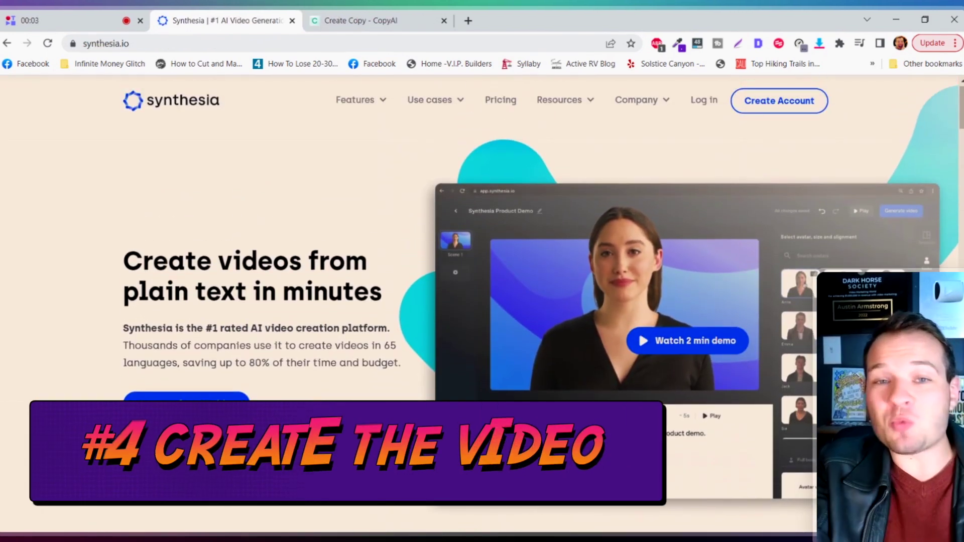
Step: Scroll up and down through the synthesia.io landing page to browse its content
{"action": "scroll", "coordinate": [541, 291], "scroll_direction": "down", "scroll_amount": 2}
{"action": "scroll", "coordinate": [541, 290], "scroll_direction": "down", "scroll_amount": 3}
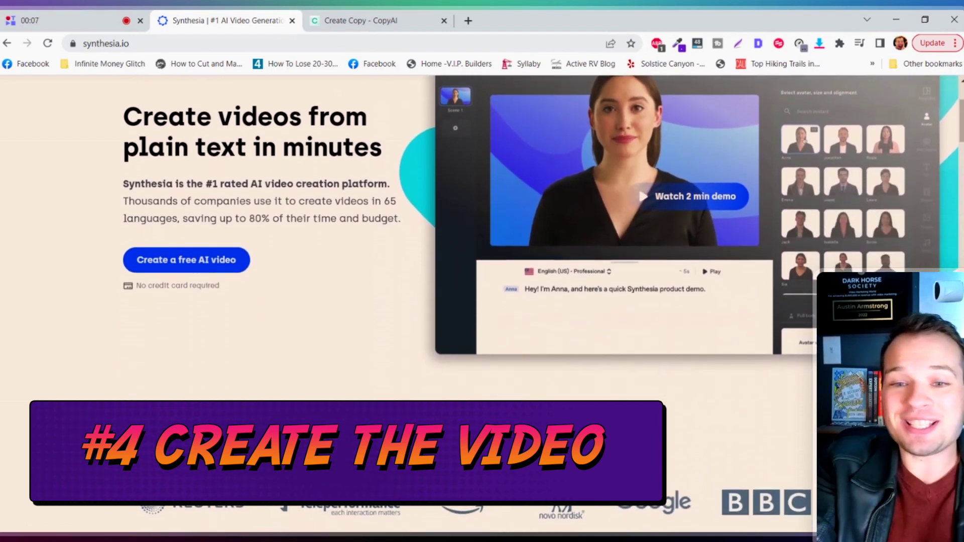
{"action": "scroll", "coordinate": [526, 227], "scroll_direction": "up", "scroll_amount": 2}
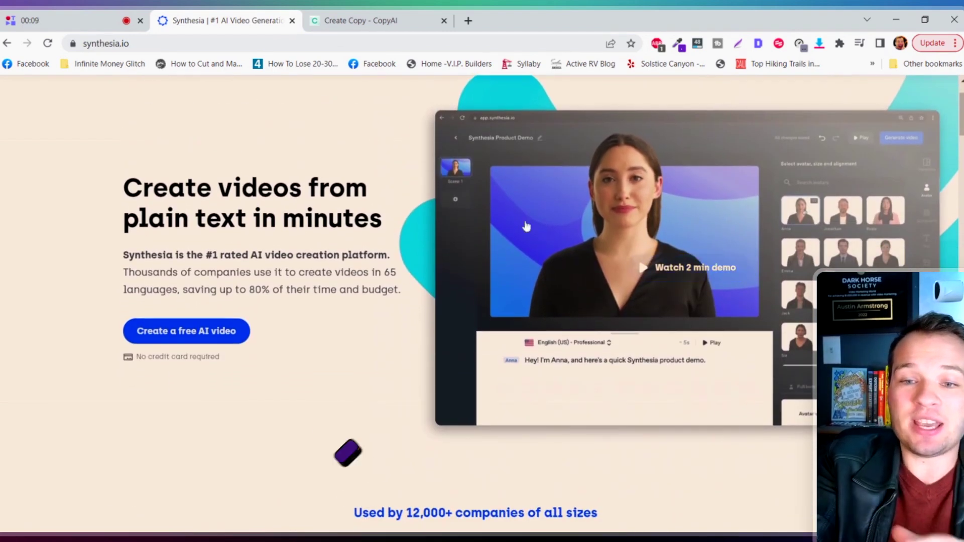
{"action": "scroll", "coordinate": [696, 174], "scroll_direction": "down", "scroll_amount": 8}
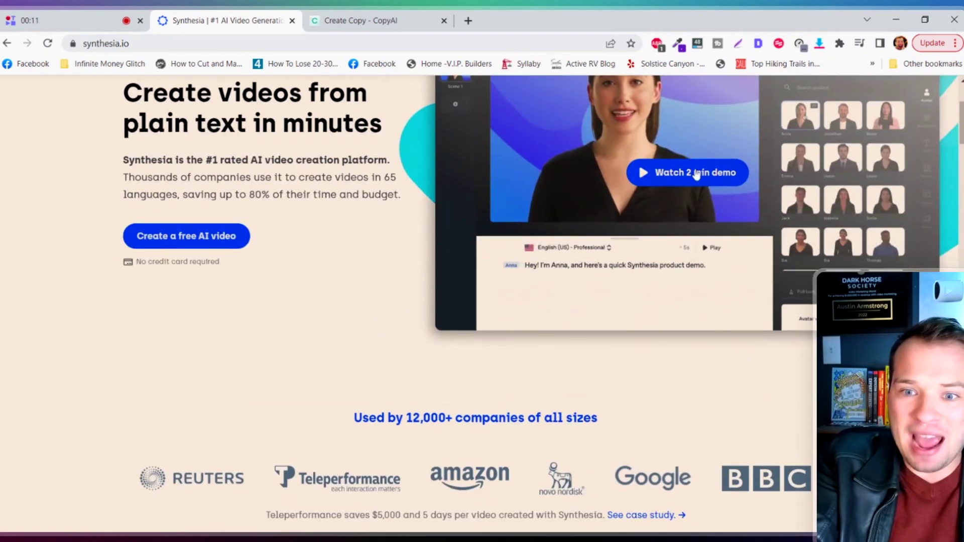
{"action": "scroll", "coordinate": [479, 329], "scroll_direction": "down", "scroll_amount": 9}
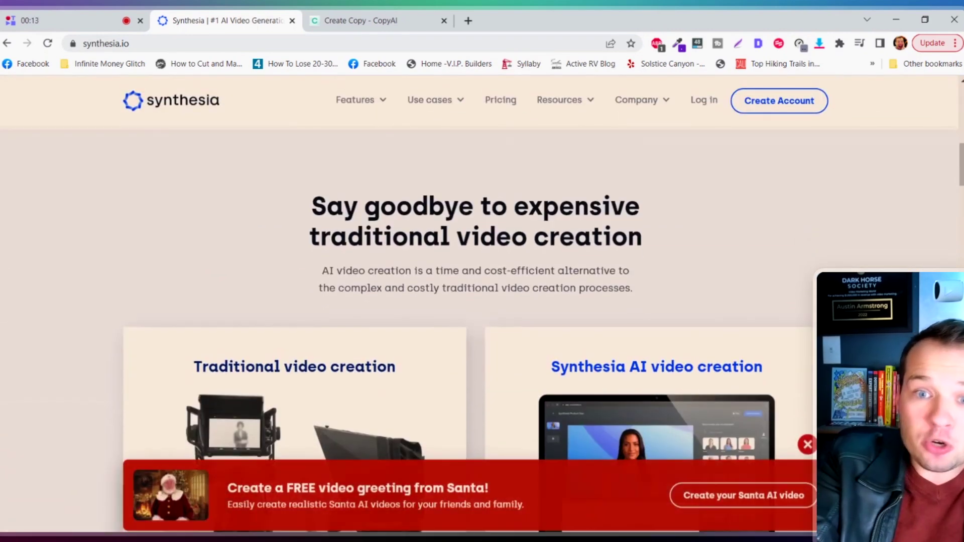
{"action": "scroll", "coordinate": [482, 329], "scroll_direction": "down", "scroll_amount": 9}
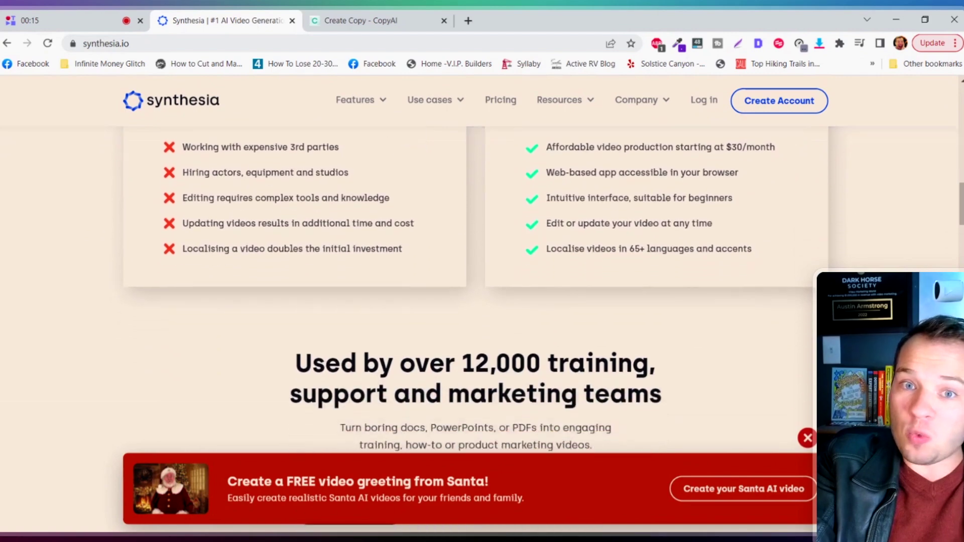
{"action": "scroll", "coordinate": [482, 329], "scroll_direction": "down", "scroll_amount": 3}
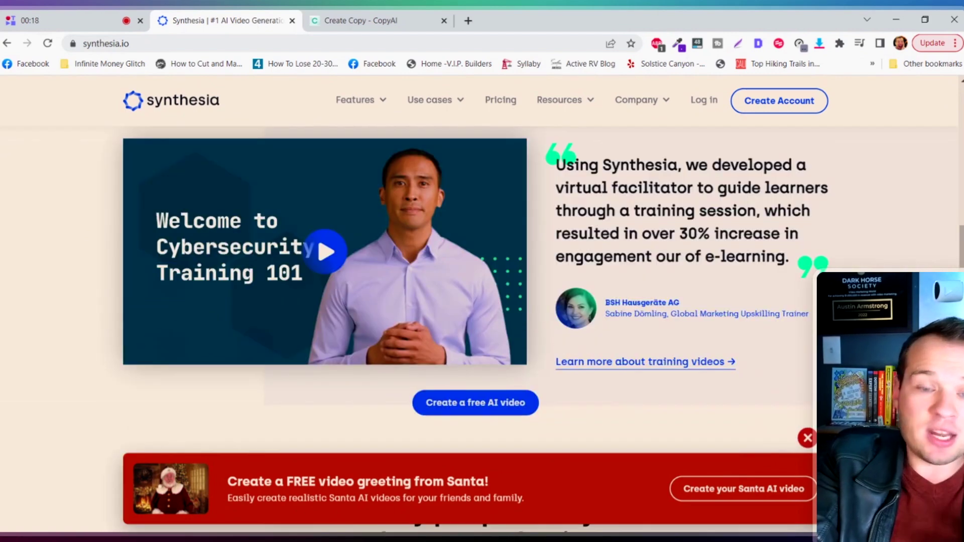
{"action": "scroll", "coordinate": [482, 329], "scroll_direction": "down", "scroll_amount": 10}
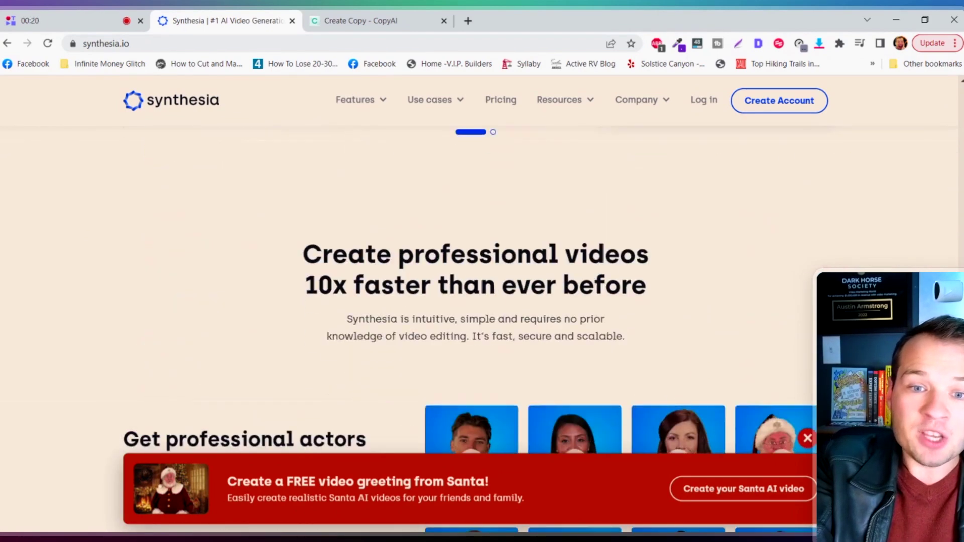
{"action": "scroll", "coordinate": [482, 329], "scroll_direction": "down", "scroll_amount": 7}
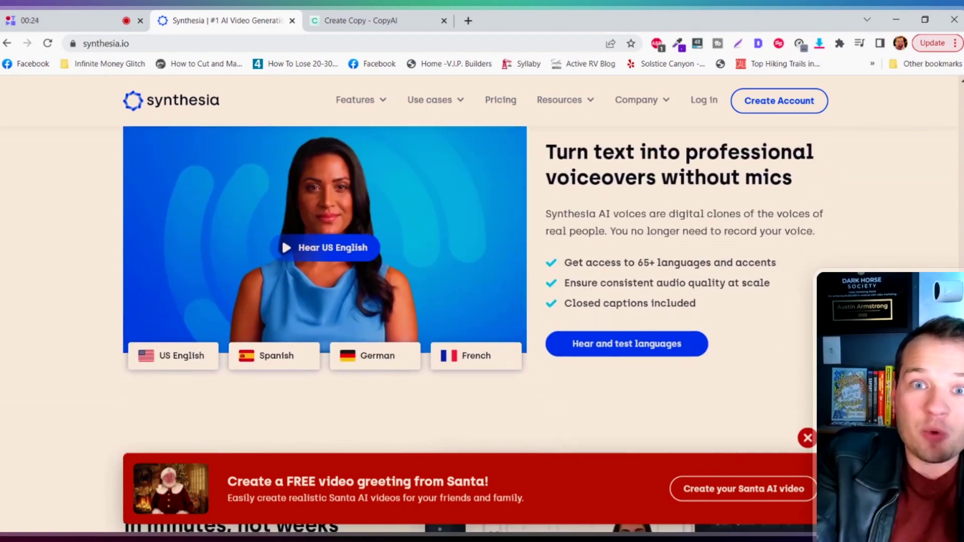
{"action": "scroll", "coordinate": [473, 329], "scroll_direction": "up", "scroll_amount": 1}
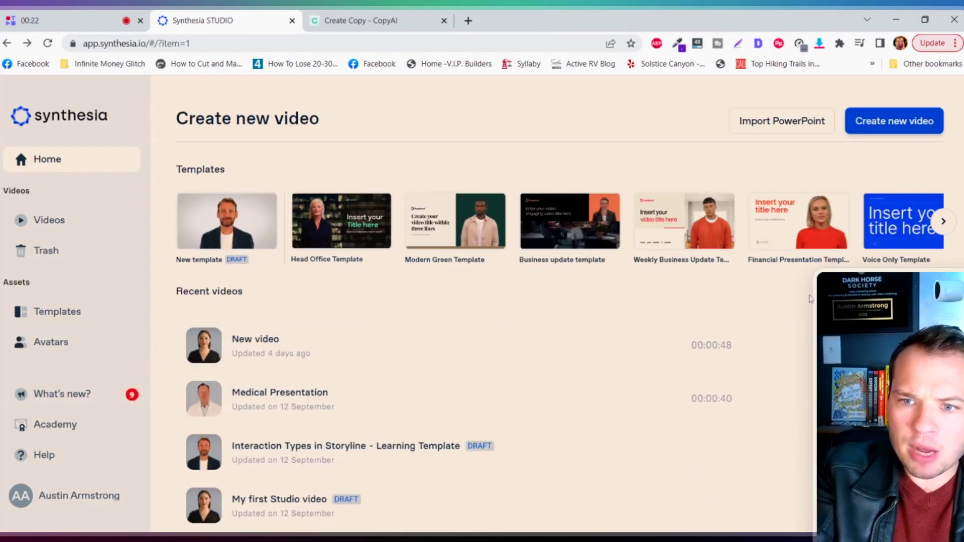
Step: Page through the template carousel to the Media Template, then preview it, playing and pausing it
{"action": "left_click", "coordinate": [944, 221]}
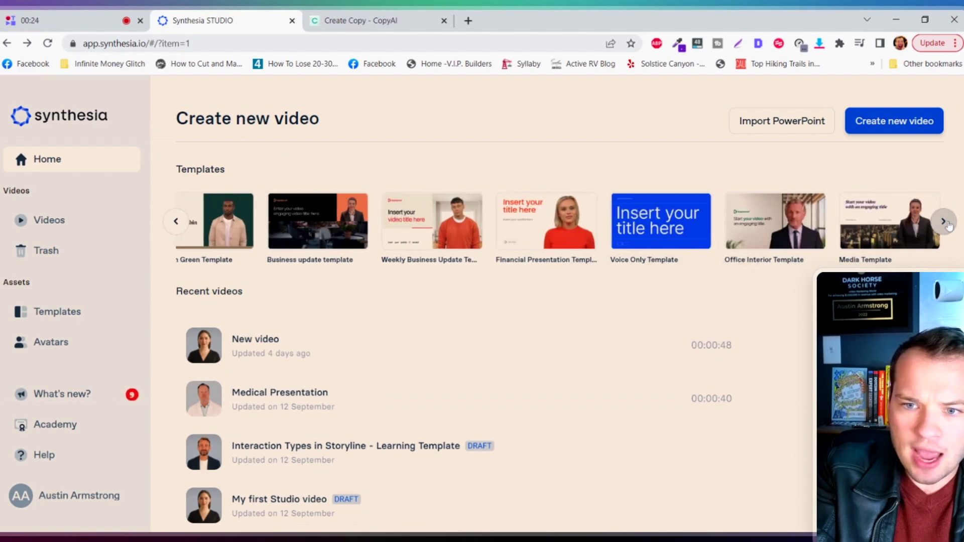
{"action": "left_click", "coordinate": [944, 222]}
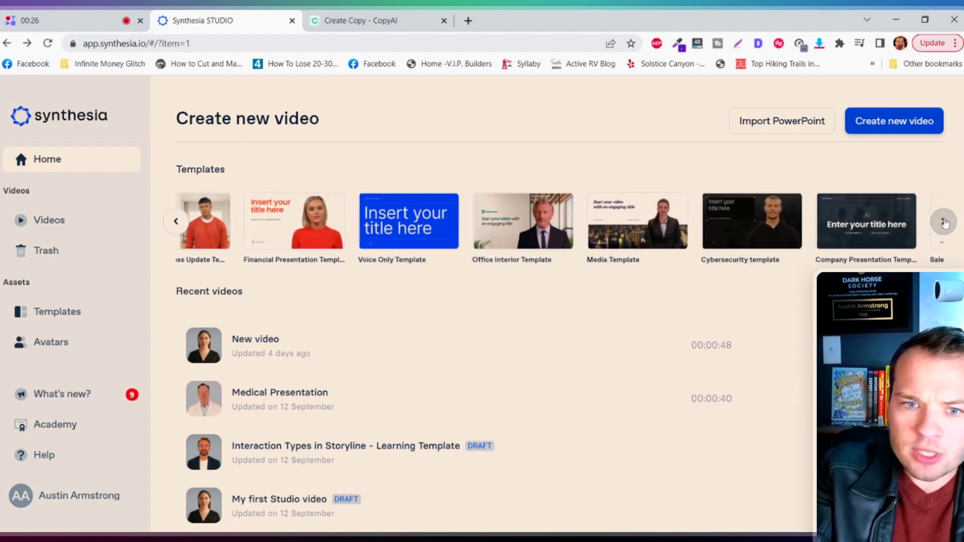
{"action": "left_click", "coordinate": [944, 221]}
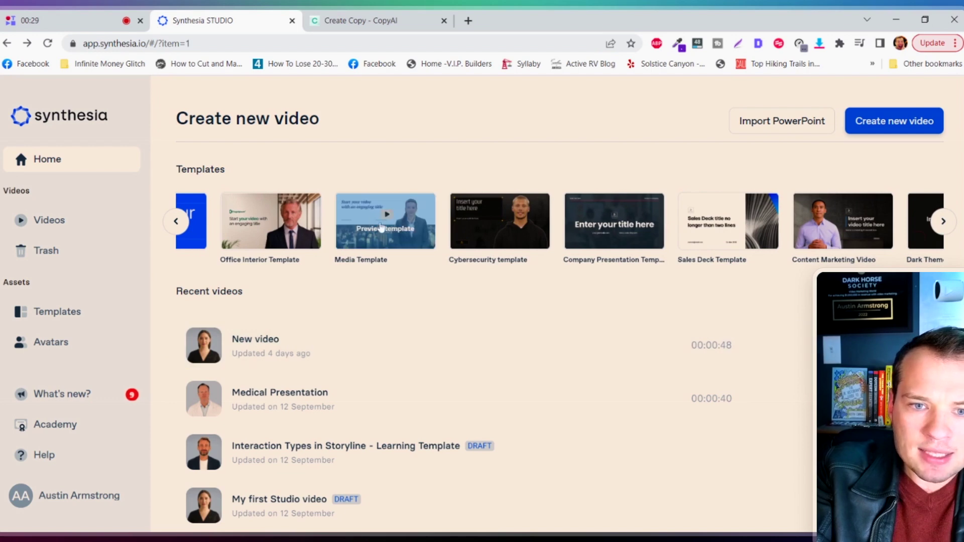
{"action": "left_click", "coordinate": [385, 222]}
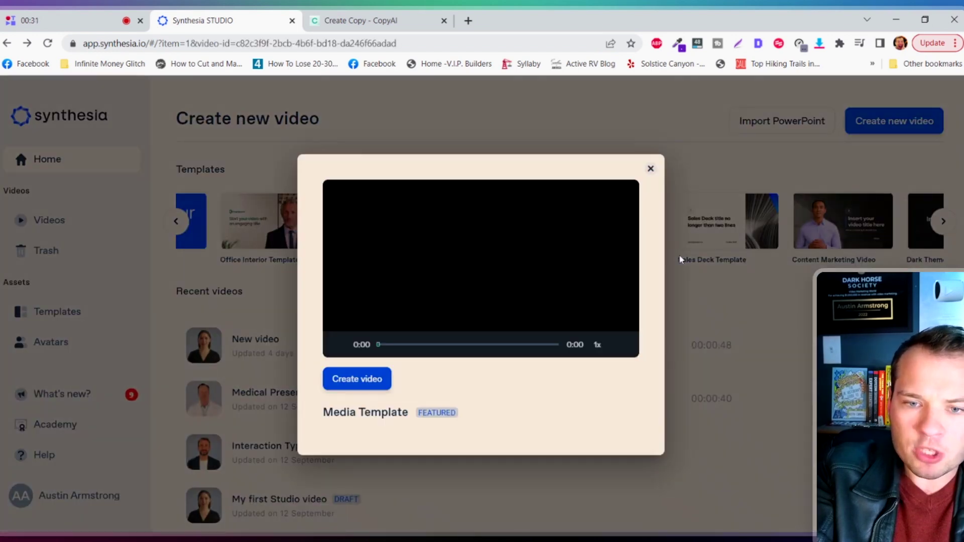
{"action": "left_click", "coordinate": [481, 265]}
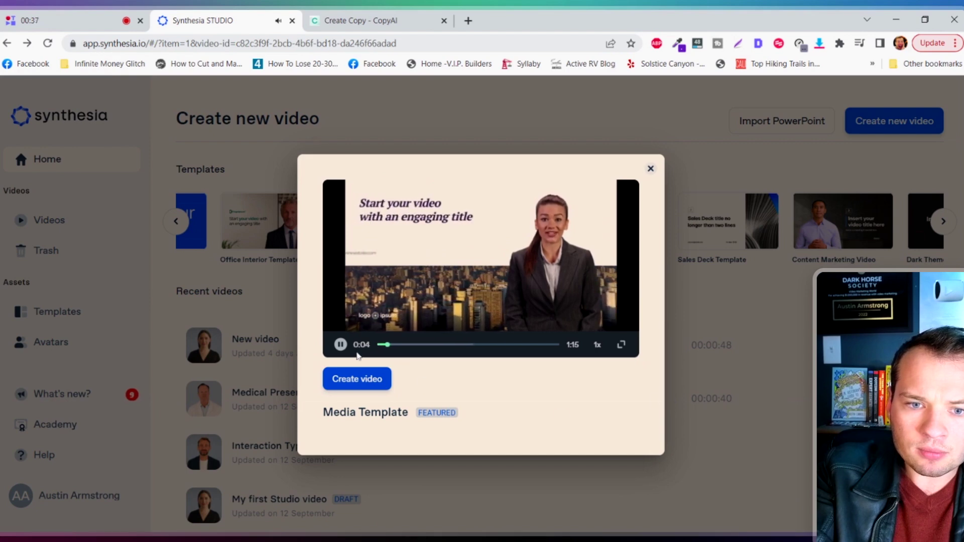
{"action": "left_click", "coordinate": [341, 344]}
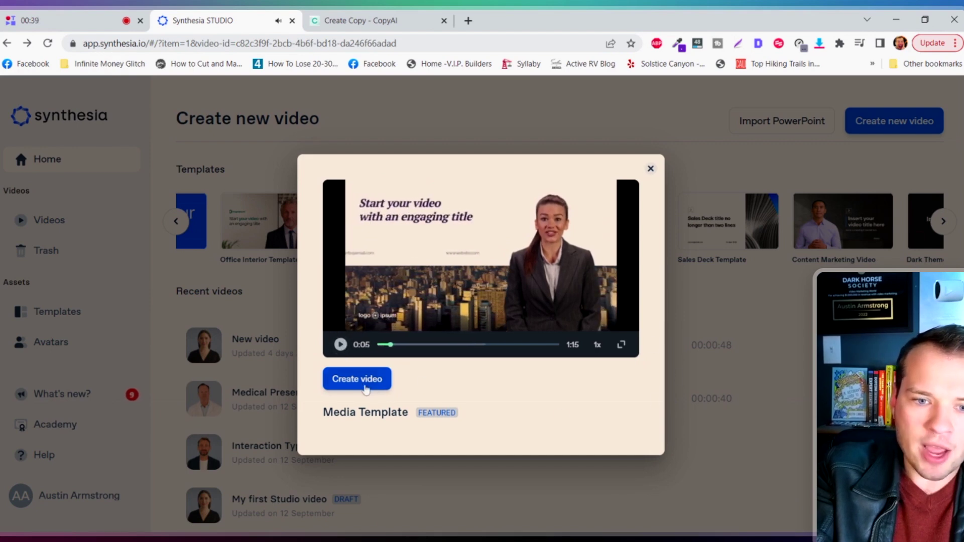
Step: Create a video from the Media Template with Jack as presenter, then select the whole TikTok article
{"action": "left_click", "coordinate": [355, 381]}
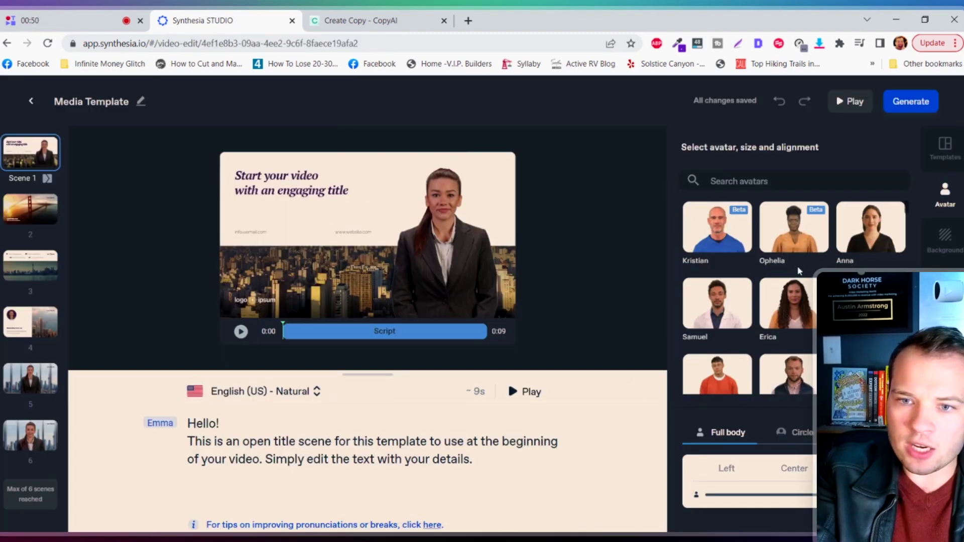
{"action": "scroll", "coordinate": [750, 332], "scroll_direction": "down", "scroll_amount": 5}
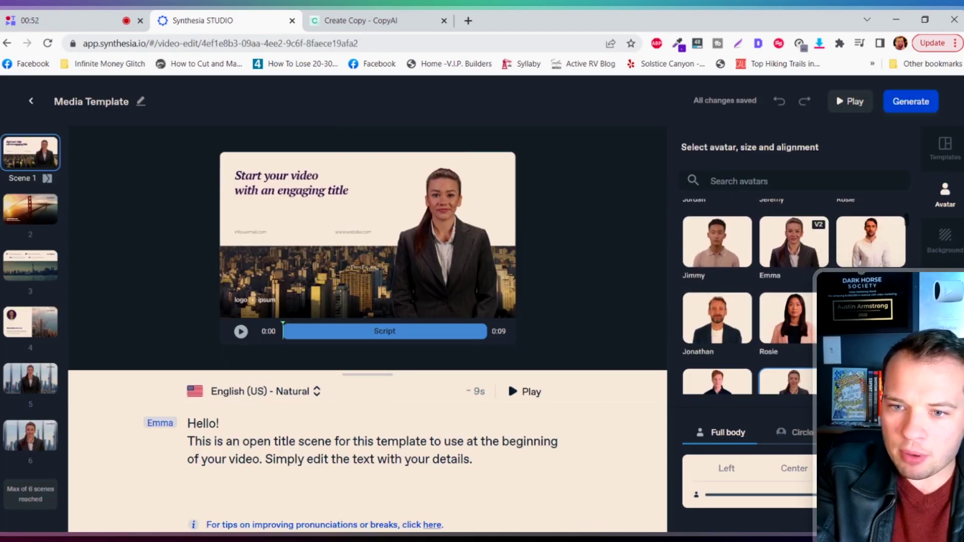
{"action": "scroll", "coordinate": [799, 271], "scroll_direction": "down", "scroll_amount": 4}
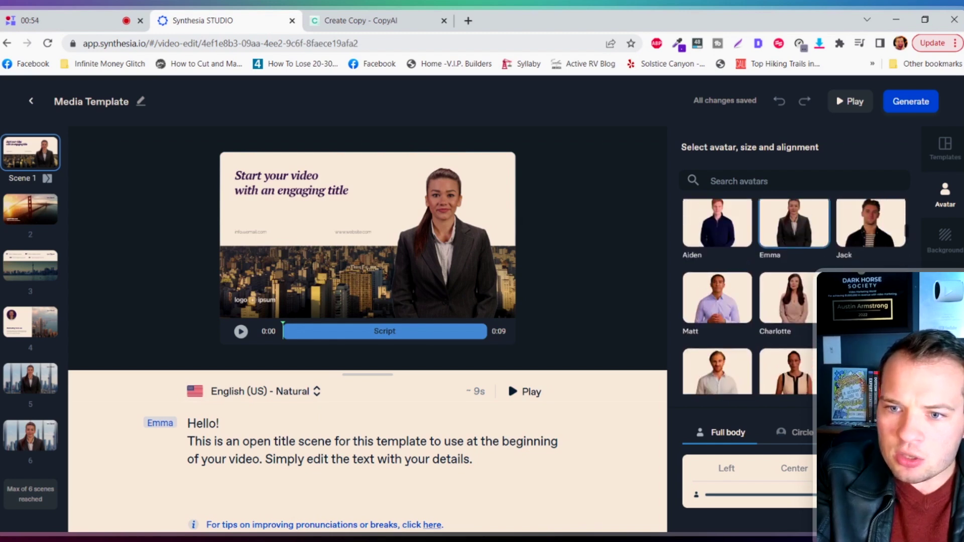
{"action": "scroll", "coordinate": [847, 259], "scroll_direction": "up", "scroll_amount": 1}
{"action": "left_click", "coordinate": [863, 251]}
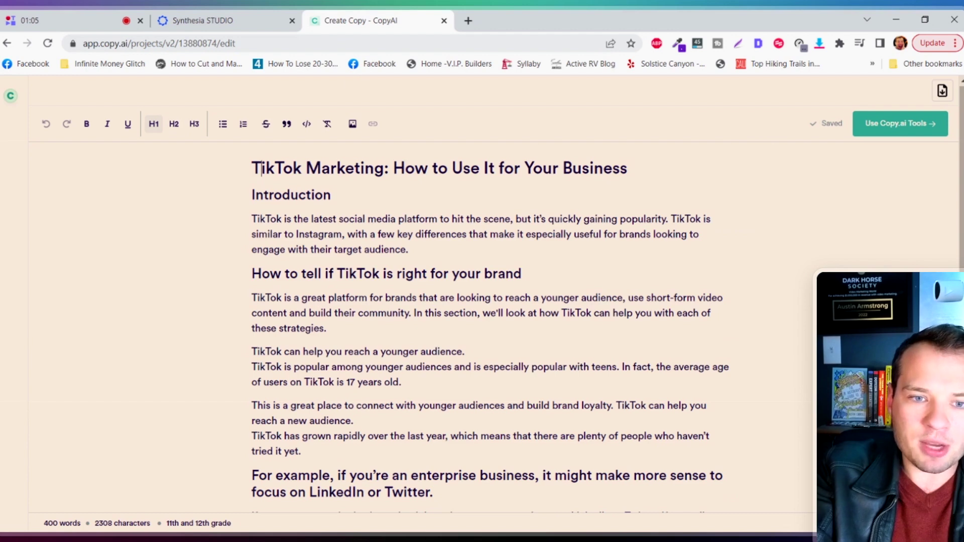
{"action": "key", "text": "ctrl+a"}
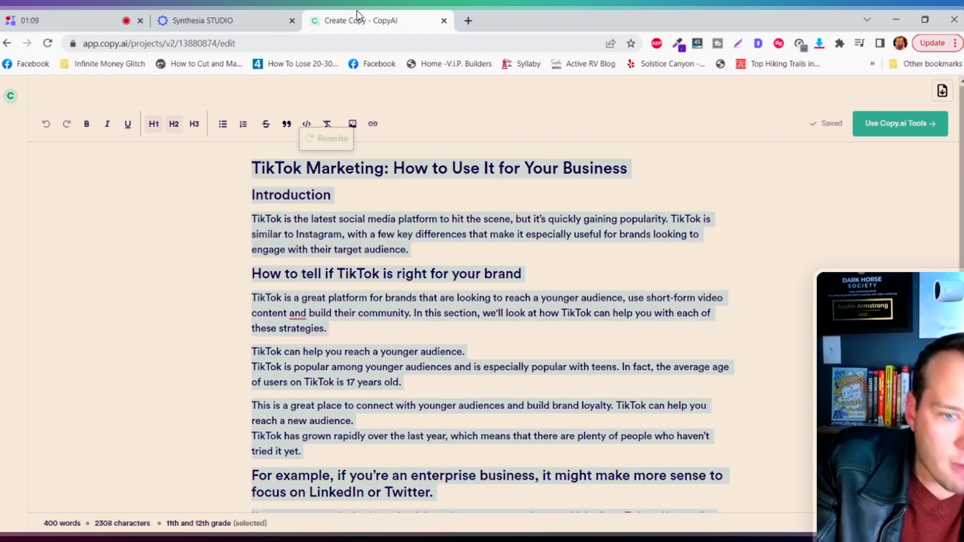
Step: Replace the editor's placeholder script with the pasted TikTok marketing article
{"action": "left_click", "coordinate": [221, 20]}
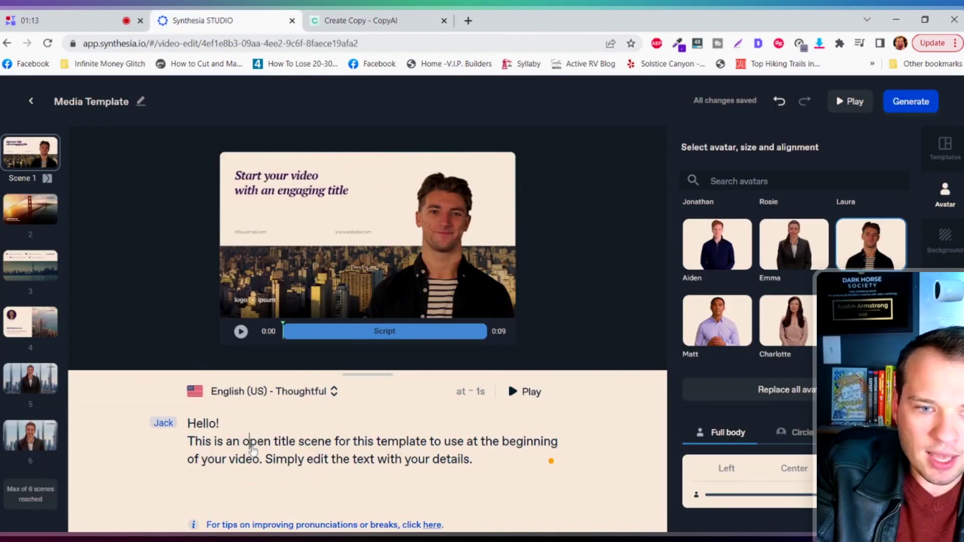
{"action": "key", "text": "ctrl+a"}
{"action": "key", "text": "ctrl+v"}
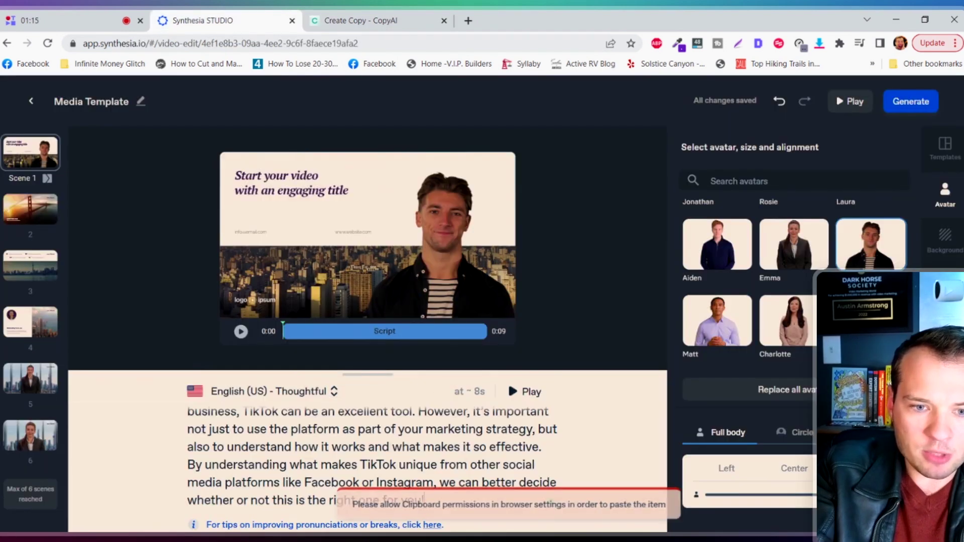
{"action": "scroll", "coordinate": [371, 452], "scroll_direction": "up", "scroll_amount": 15}
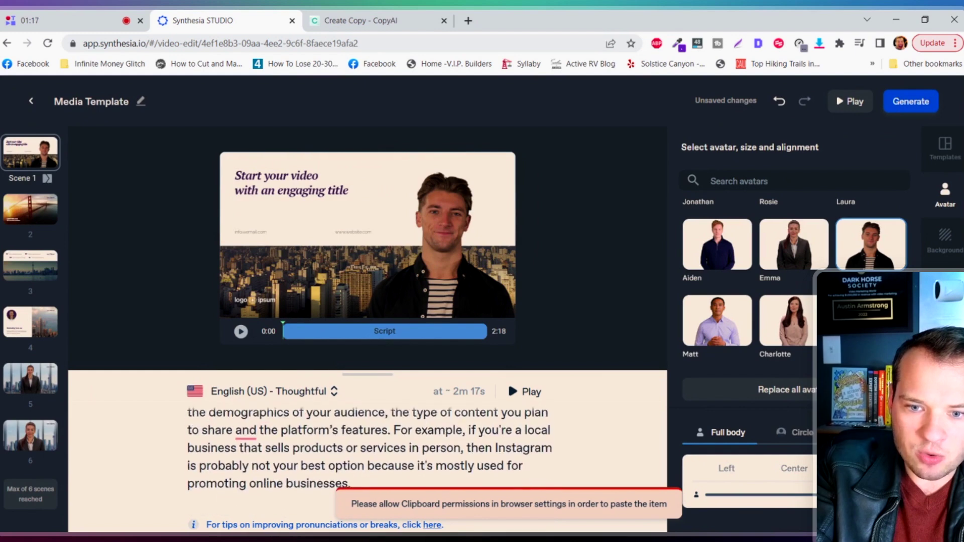
Step: Briefly play the avatar reading the new script, then generate, save and process the video
{"action": "left_click", "coordinate": [531, 393]}
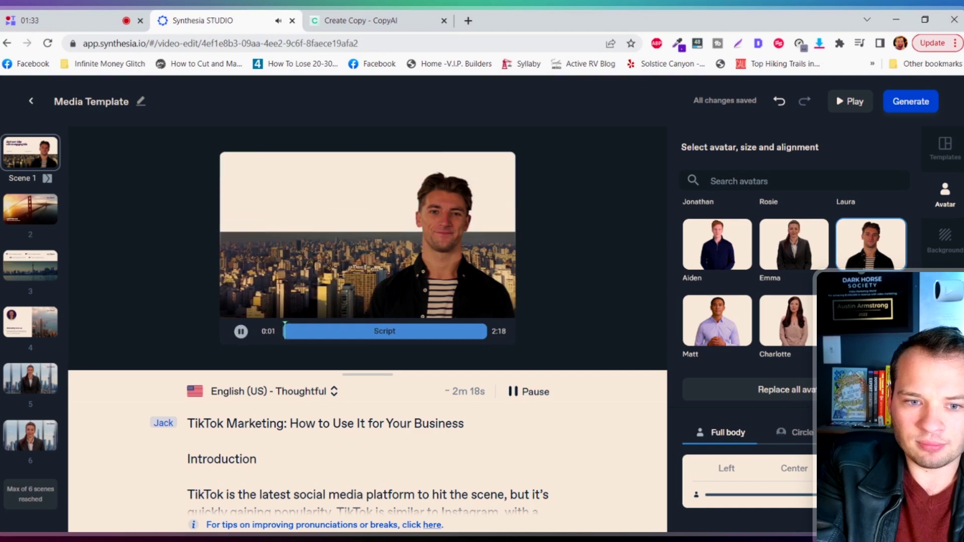
{"action": "left_click", "coordinate": [518, 396]}
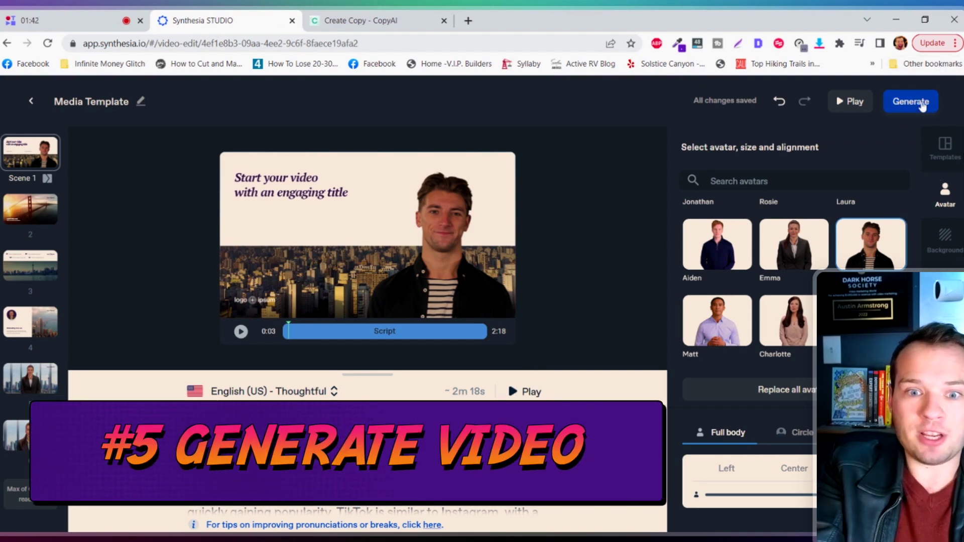
{"action": "left_click", "coordinate": [922, 106]}
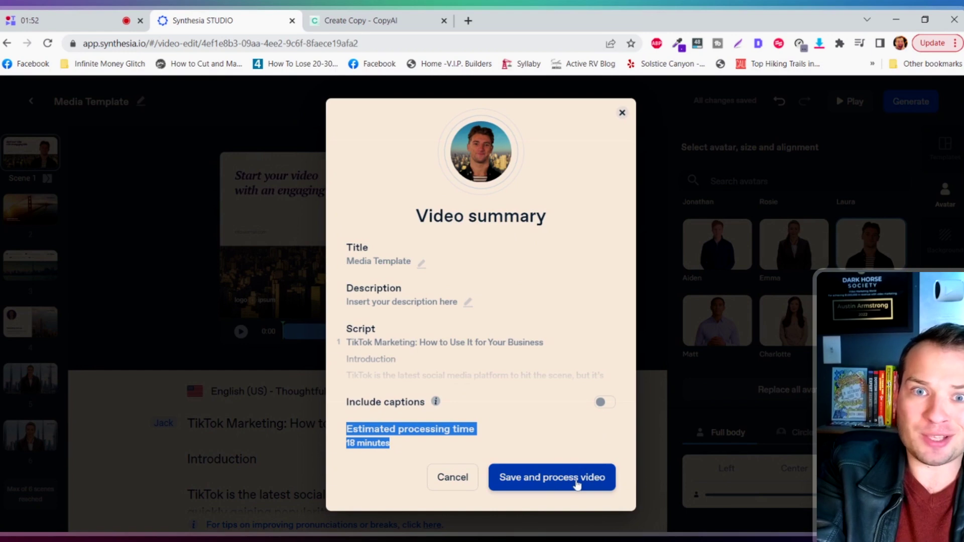
{"action": "left_click", "coordinate": [577, 484]}
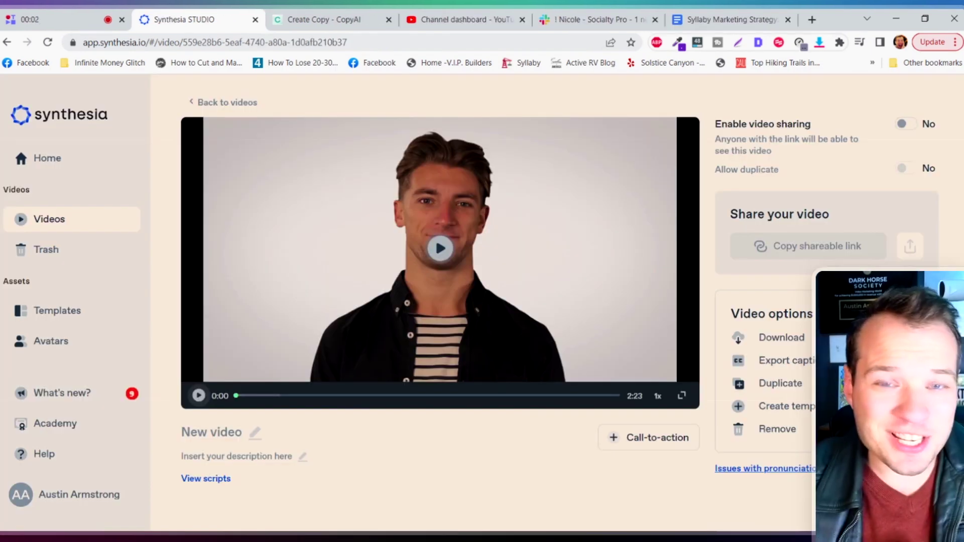